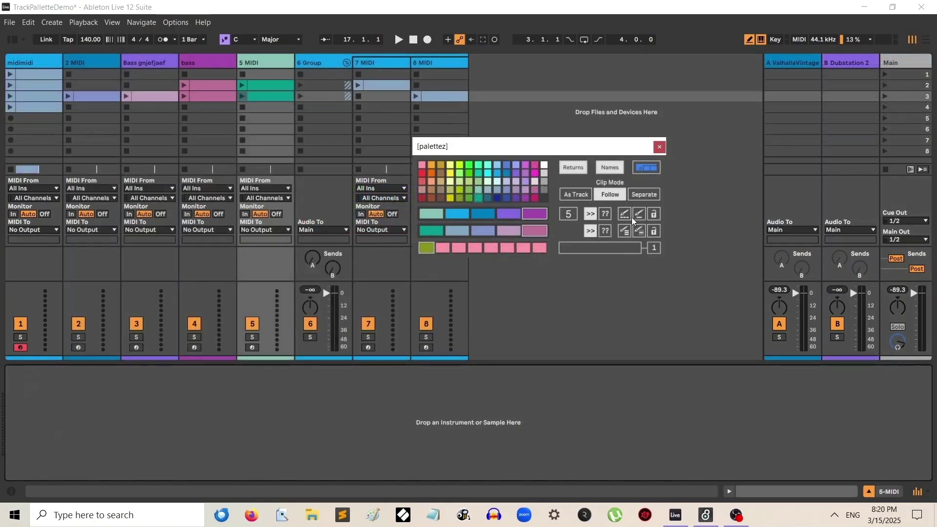
- Recolor all tracks from the track palette and all clips from the clip palette
left_click(627, 216)
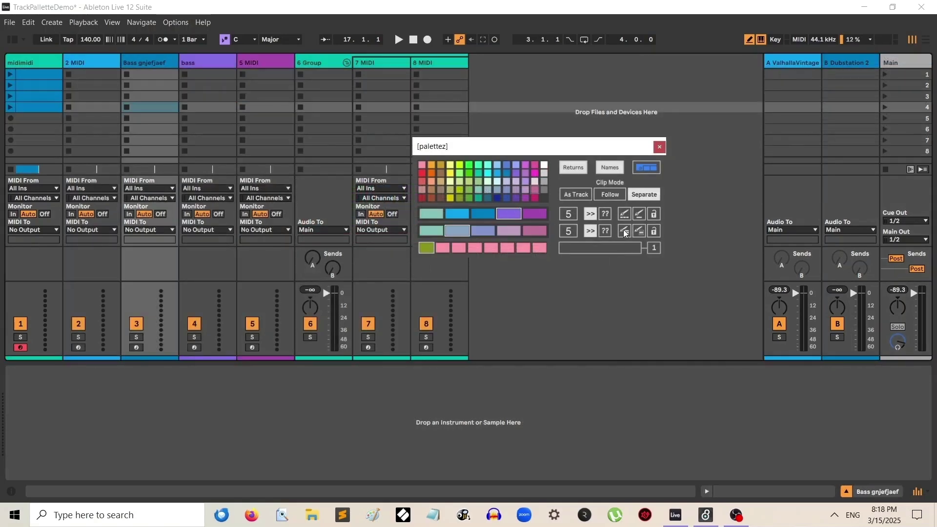
left_click(625, 232)
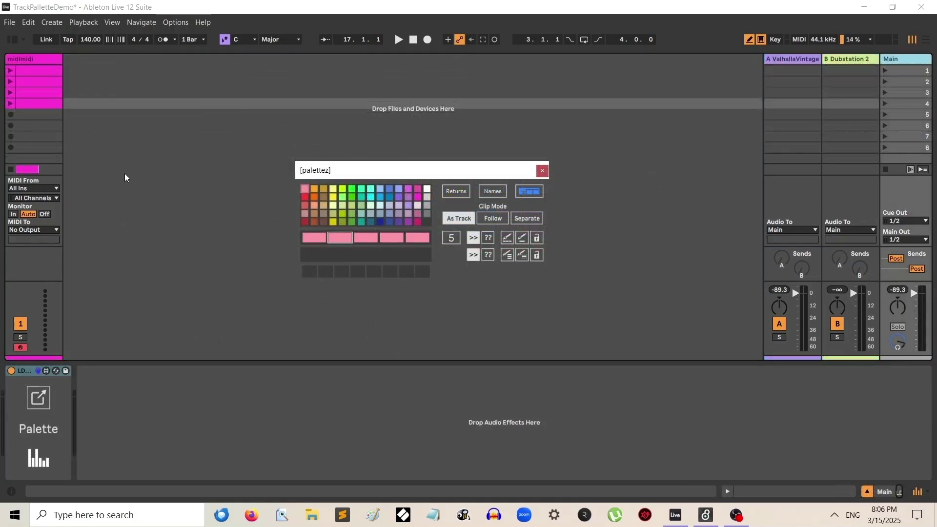
- Toggle Auto-Assign Track Colors off and back on in the Theme & Colors settings, and close the settings
left_click(175, 22)
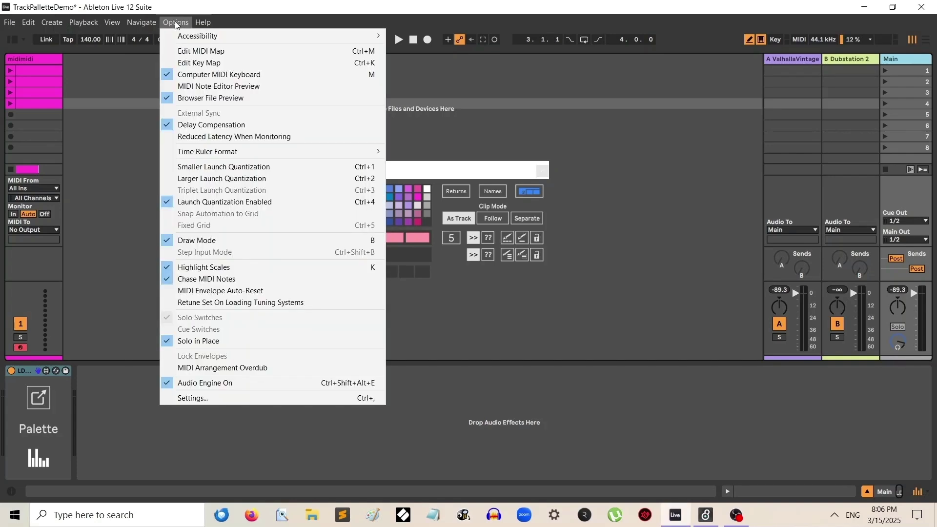
left_click(256, 398)
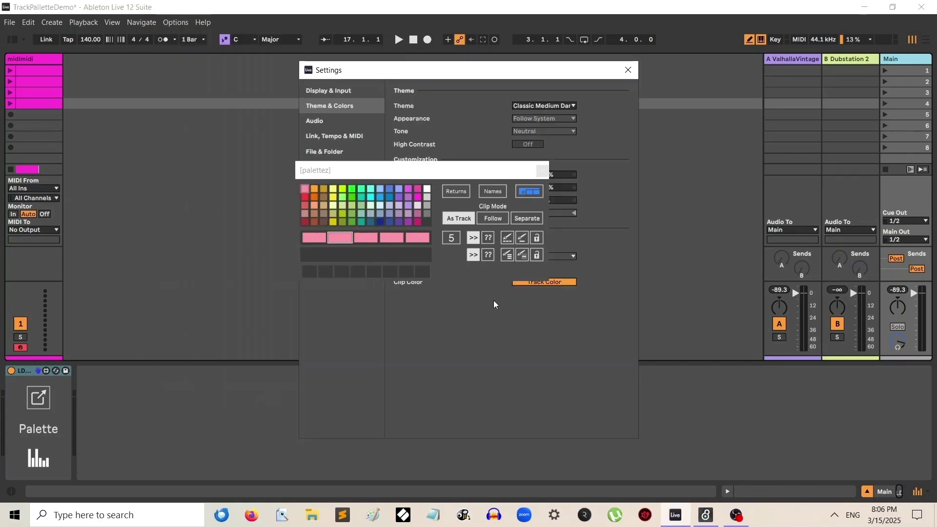
left_click_drag(464, 176, 209, 263)
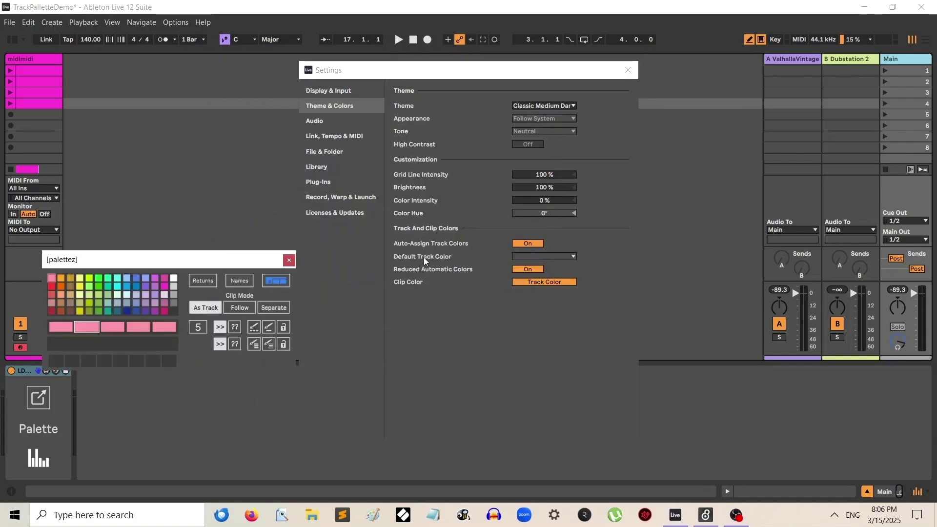
left_click(529, 244)
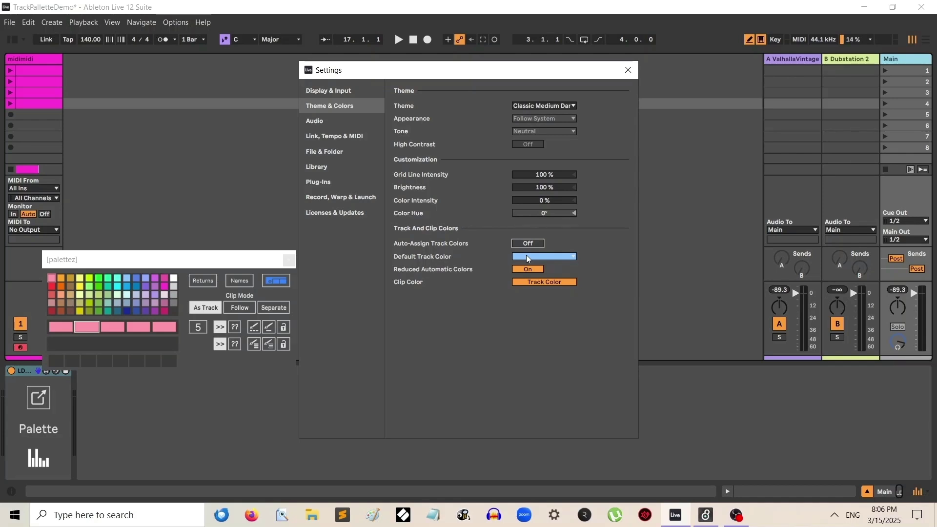
left_click(529, 245)
left_click(626, 71)
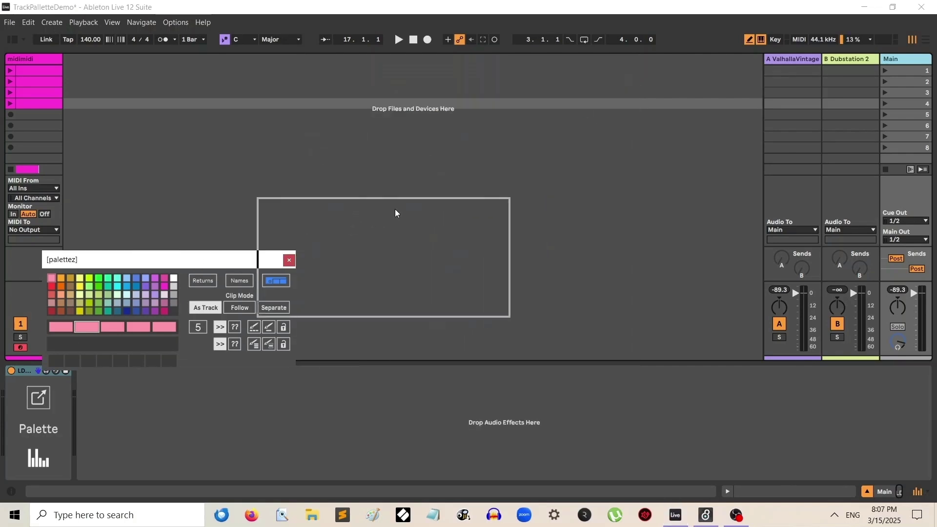
- Fill the five track palette slots with teal, light blue, dark blue, purple and magenta-purple from the color grid
left_click_drag(395, 213, 432, 198)
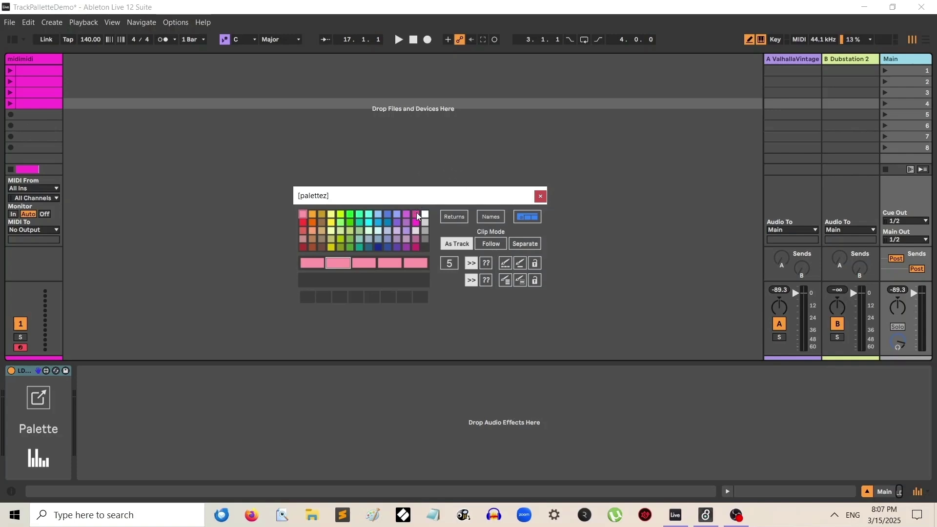
left_click(301, 214)
left_click_drag(360, 221, 320, 262)
left_click_drag(378, 223, 341, 265)
left_click_drag(388, 223, 393, 262)
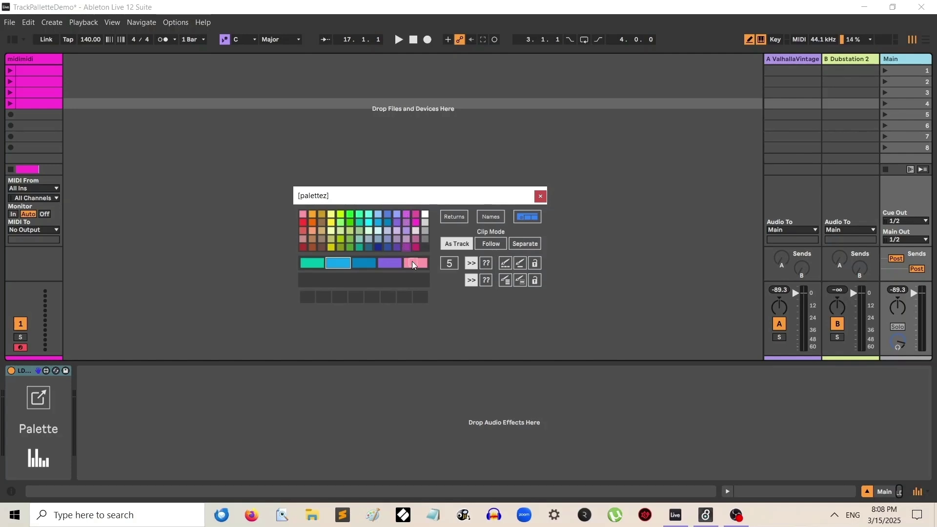
left_click_drag(413, 264, 420, 267)
left_click(451, 265)
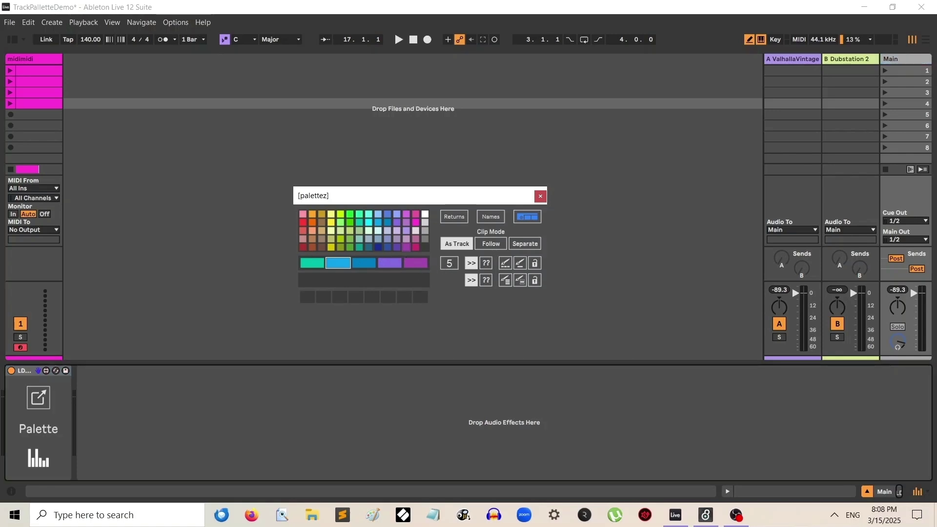
mouse_move(451, 265)
left_mouse_down()
mouse_move(451, 235)
mouse_move(450, 266)
left_mouse_up()
- Insert four MIDI tracks that take their colors in sequence from the track palette
left_click(361, 267)
left_click(328, 263)
key("ctrl+shift+t")
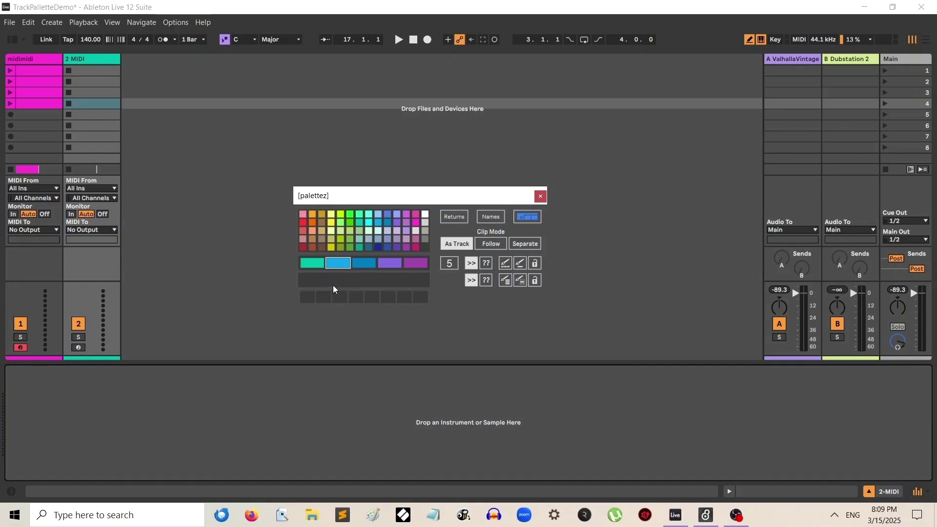
key("ctrl+shift+t")
key("ctrl+shift+t")
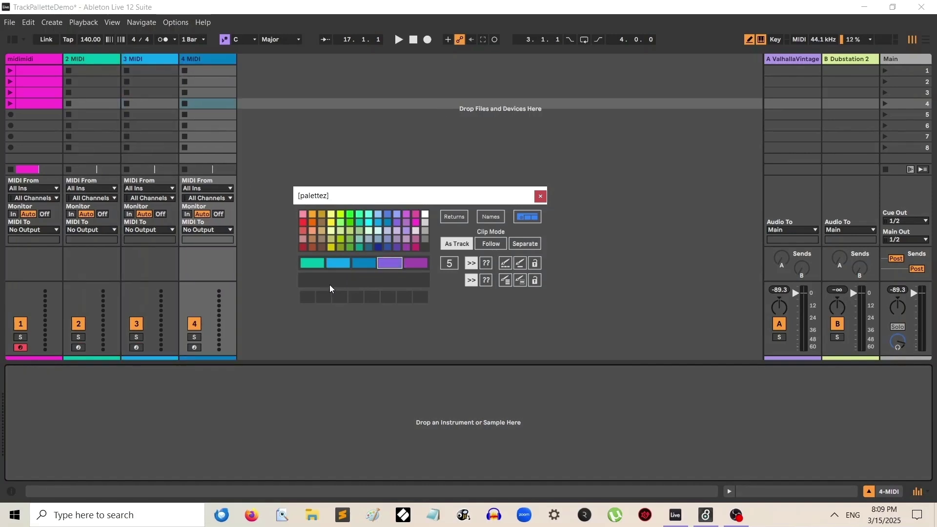
key("ctrl+shift+t")
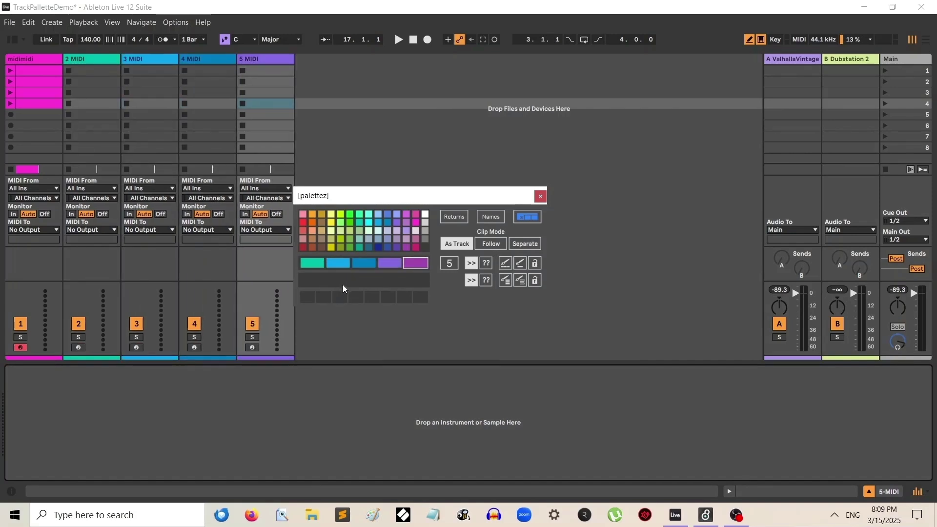
- Switch the track color order to random (??) and insert two more MIDI tracks
left_click(489, 264)
key("ctrl+shift+t")
key("ctrl+shift+t")
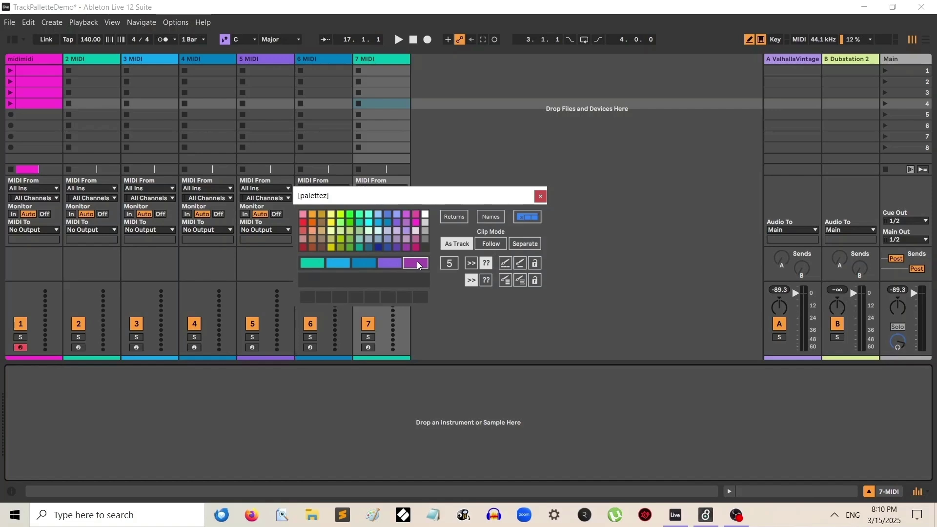
- Return the track color order to sequential (>>) and recolor all tracks starting from the purple palette slot
left_click(337, 263)
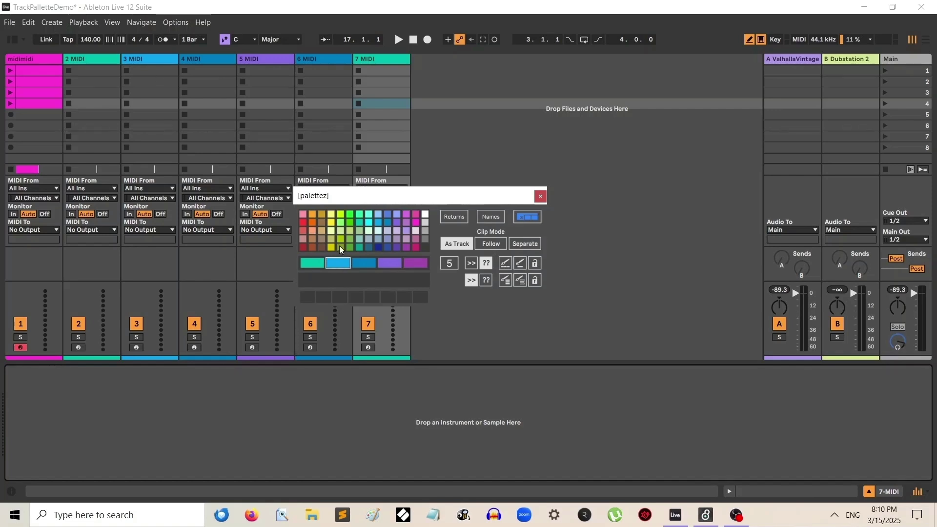
left_click(391, 265)
left_click(469, 264)
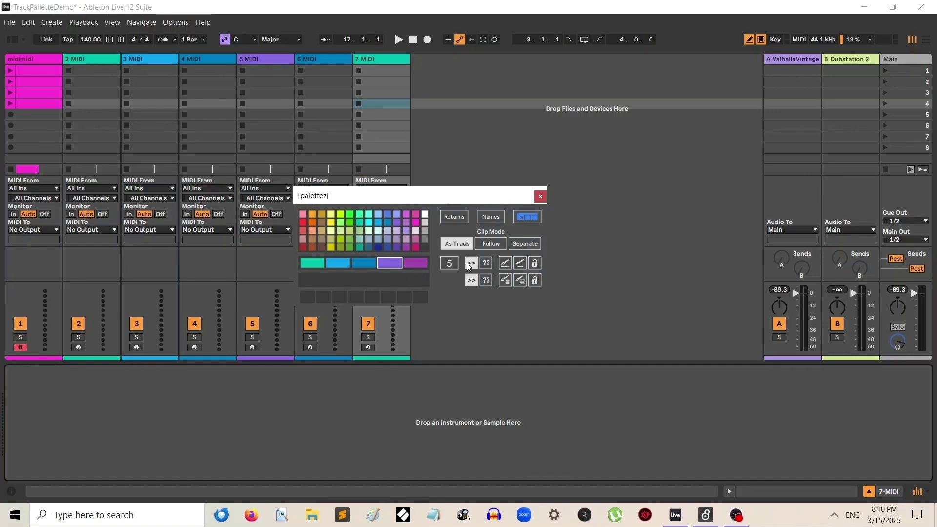
left_click(506, 266)
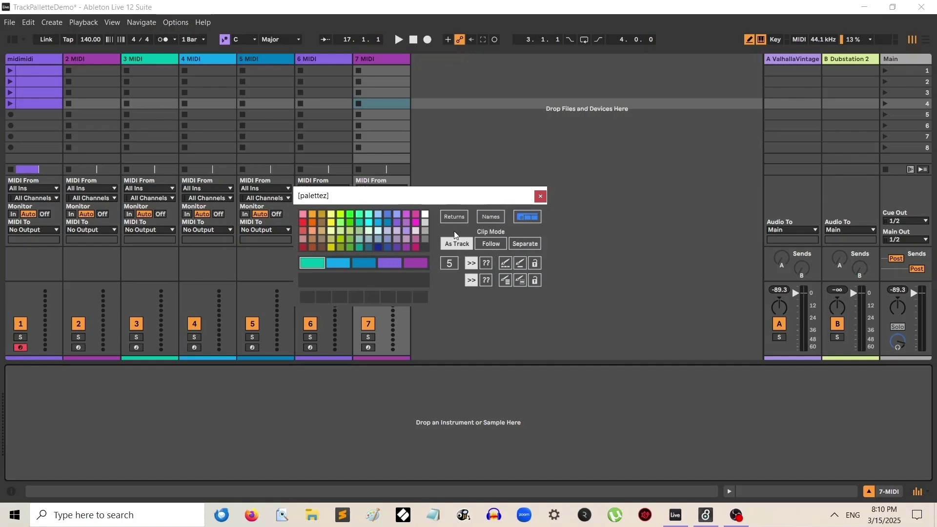
- Recolor only the 6 MIDI track teal with the single-track coloring tool
left_click(521, 265)
left_click(384, 57)
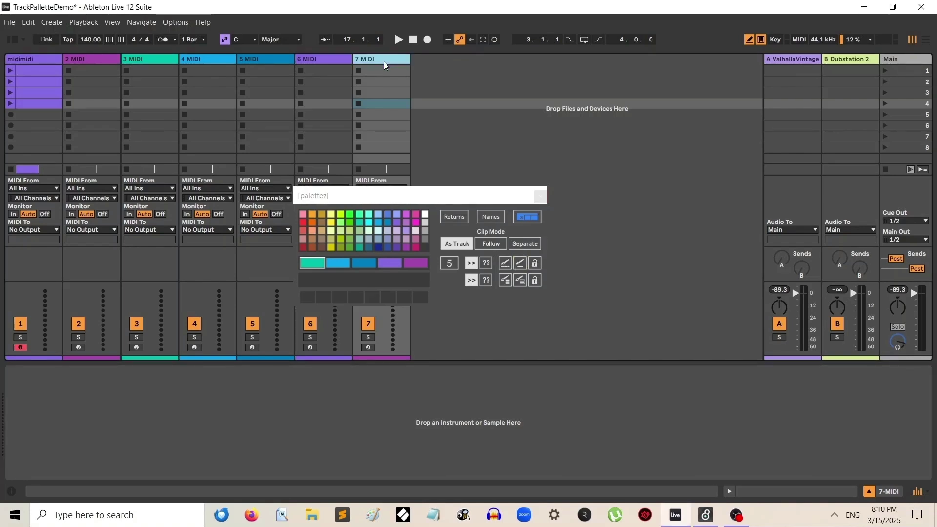
left_click(337, 60)
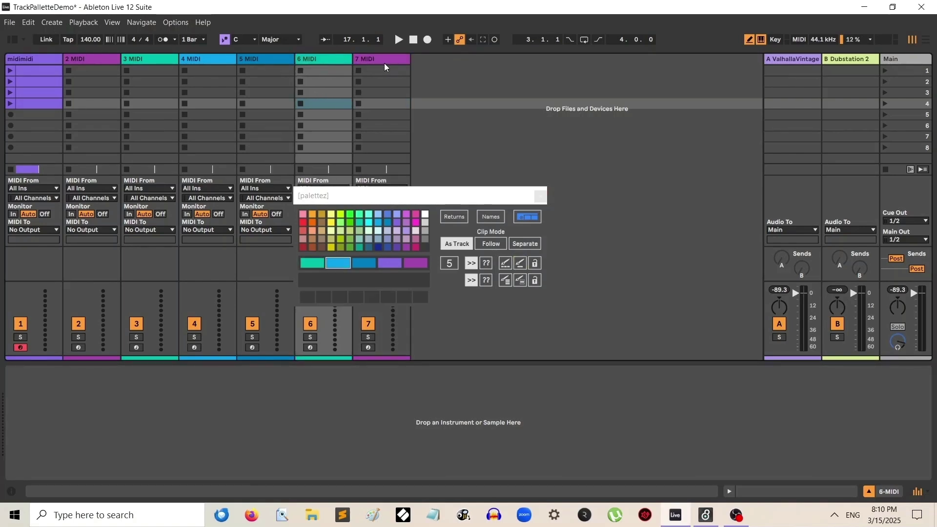
left_click(385, 63)
left_click(315, 56)
left_click(272, 56)
left_click(324, 58)
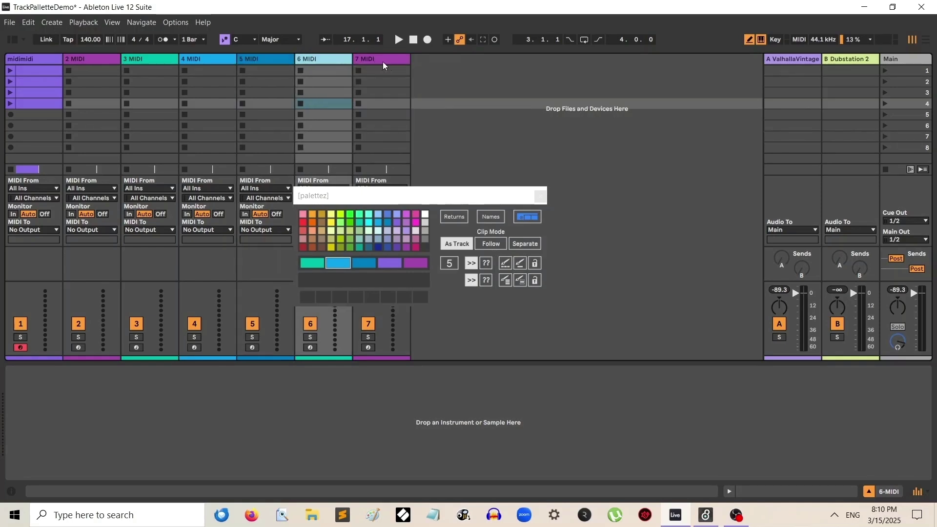
left_click(390, 62)
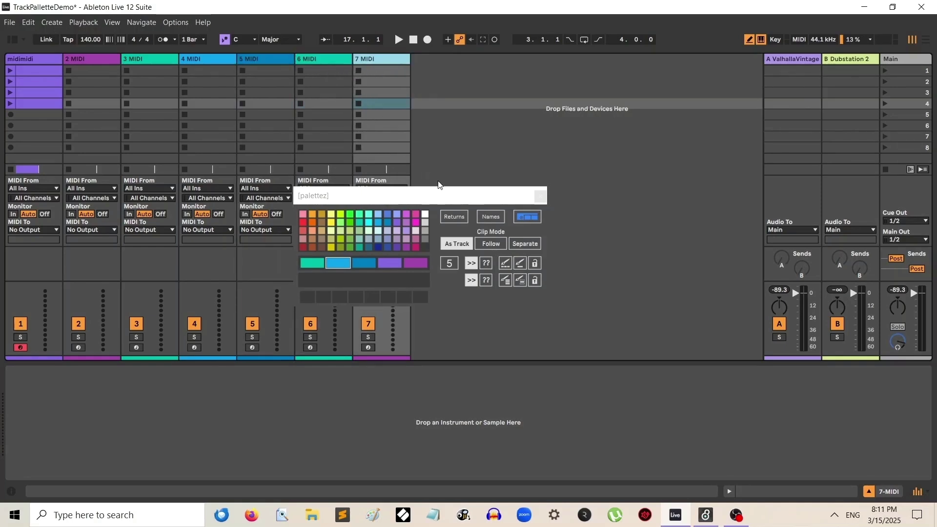
- Move the palette window clear of the tracks and recolor only the 7 MIDI track light blue
left_click_drag(443, 194, 567, 153)
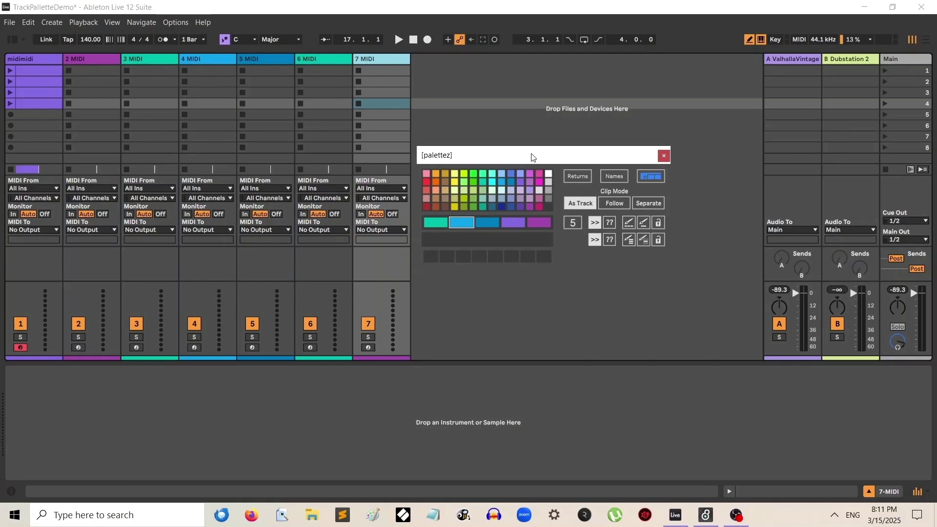
left_click_drag(532, 157, 530, 185)
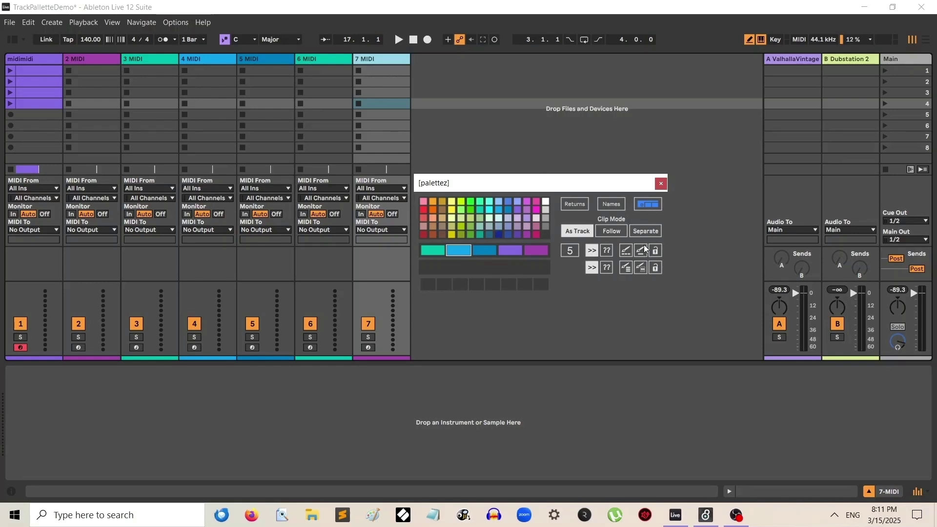
left_click(252, 59)
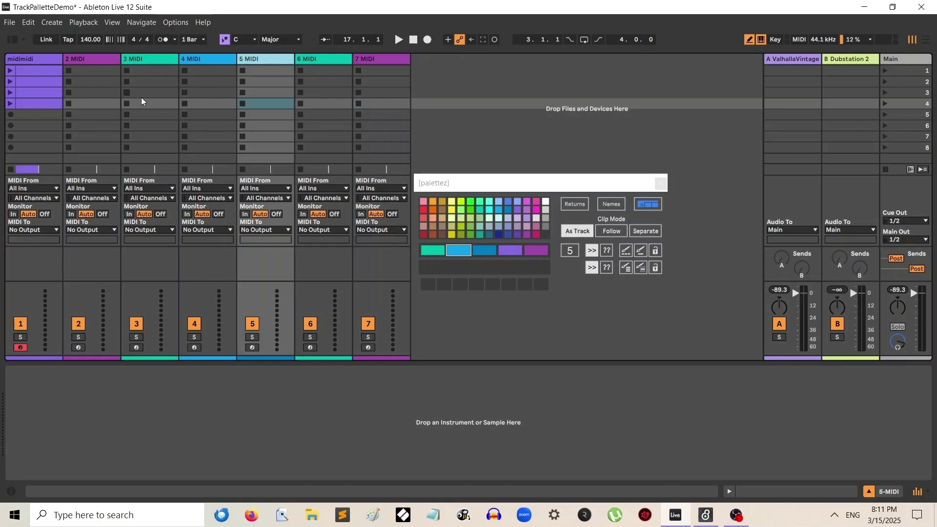
left_click(643, 253)
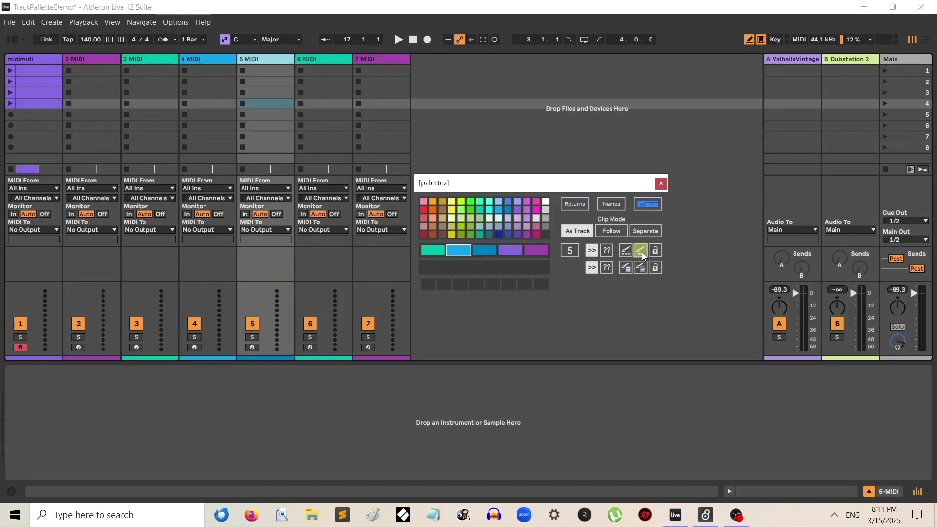
left_click(384, 58)
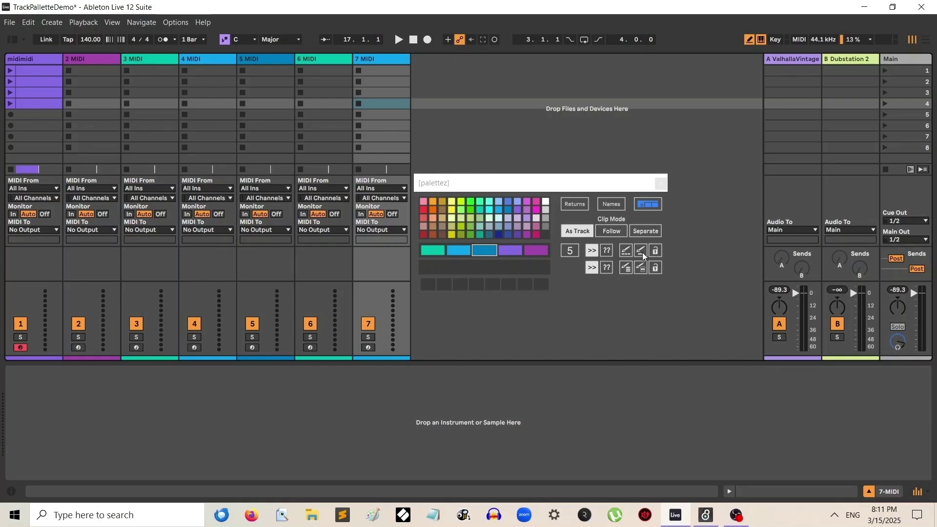
- Lock the single-track coloring tool on, recolor tracks 4 to 7 MIDI one after another, and release the tool
left_click(657, 250)
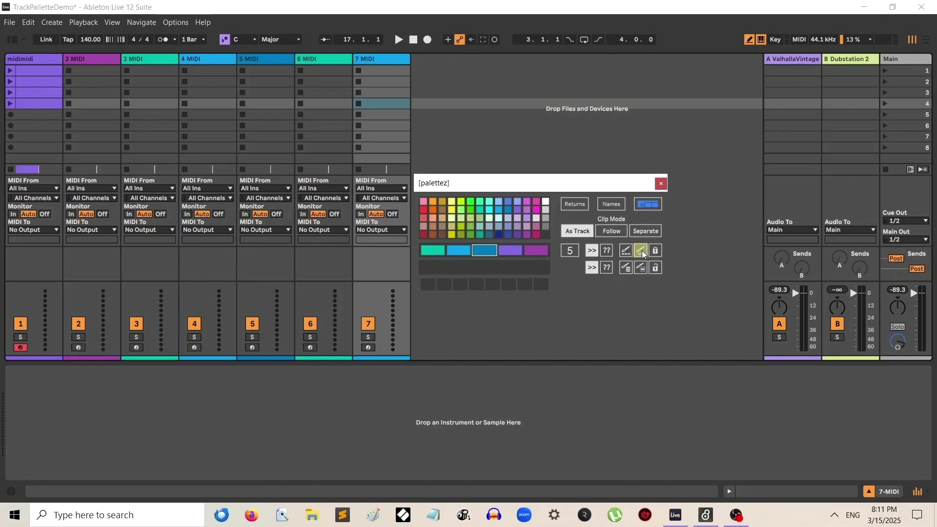
left_click(638, 250)
left_click(636, 251)
left_click(332, 58)
left_click(261, 59)
left_click(216, 59)
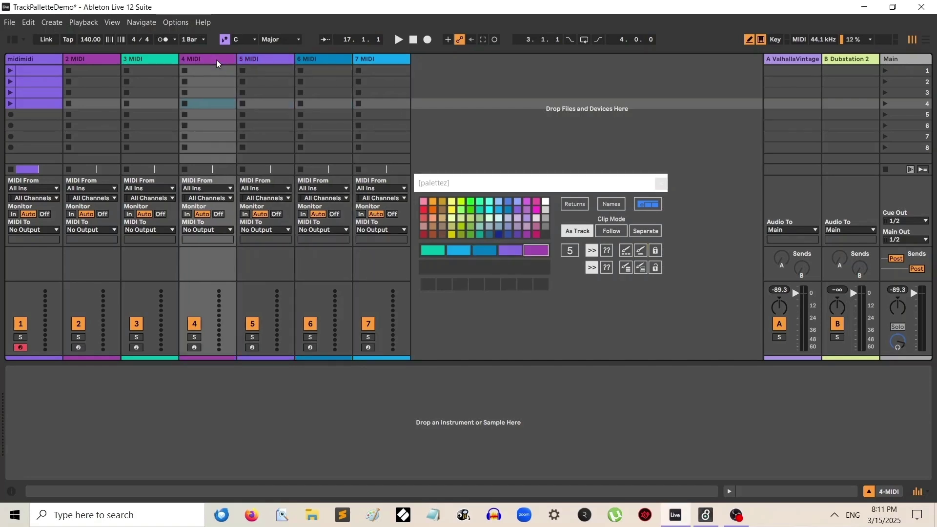
left_click(332, 60)
left_click(371, 59)
left_click(291, 59)
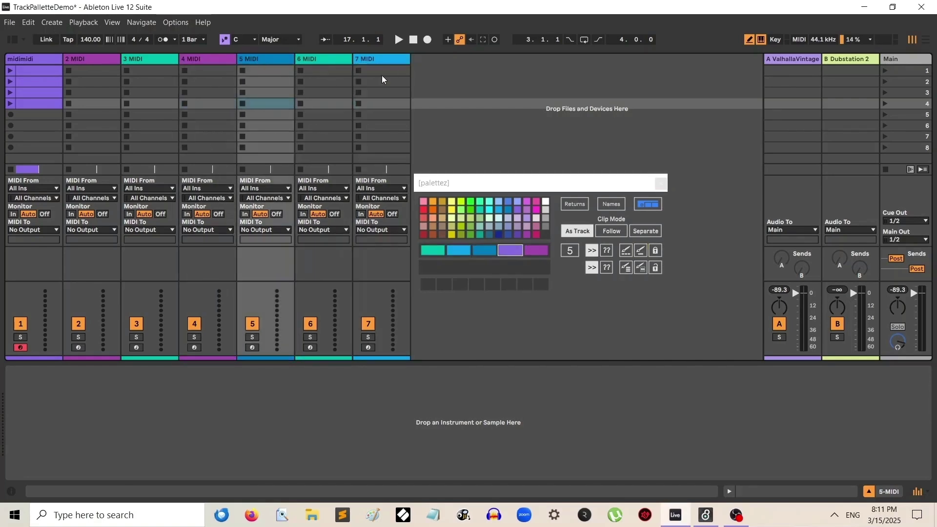
left_click(641, 251)
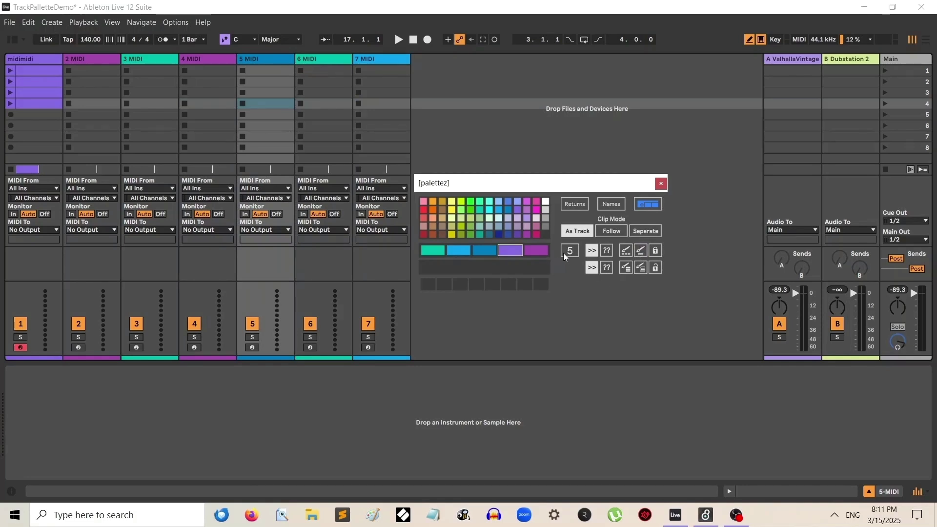
left_click(657, 251)
- Reposition the palette window slightly and include the return tracks in the palette coloring
left_click(557, 180)
left_click_drag(557, 180, 560, 168)
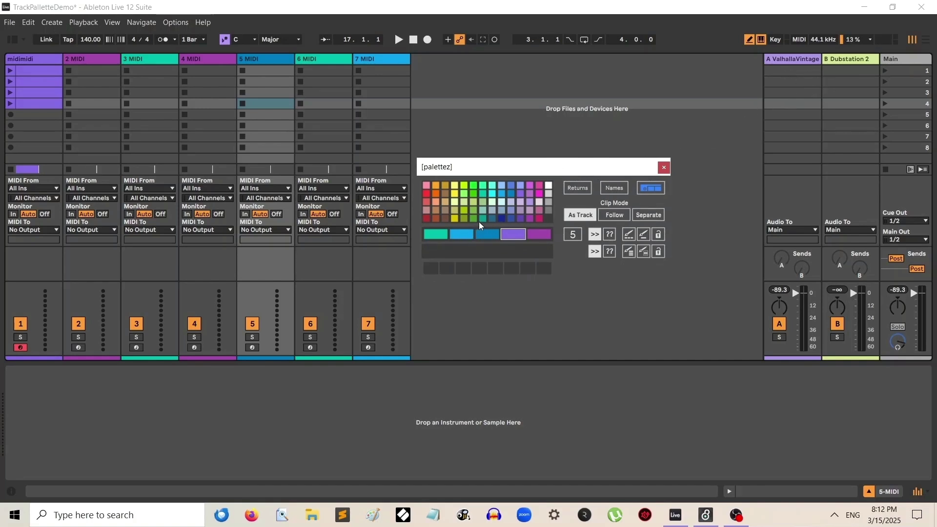
left_click(574, 189)
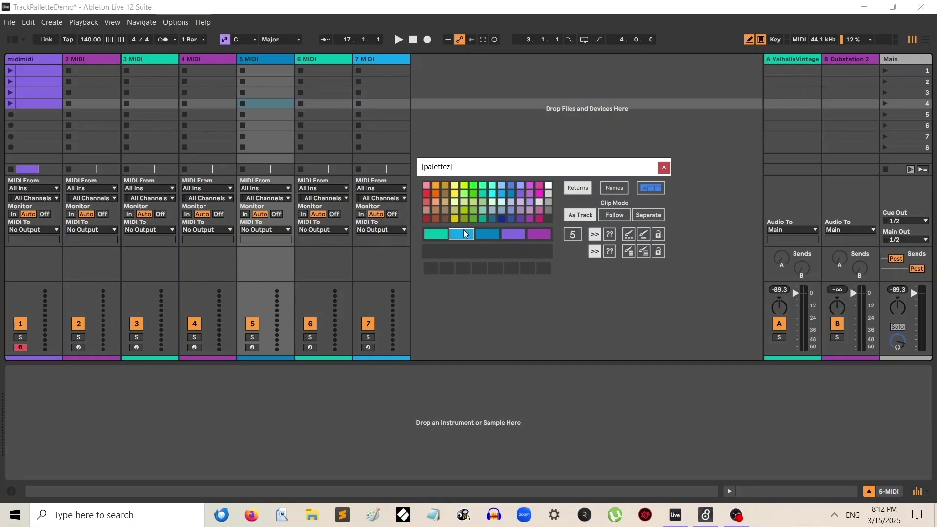
- Recolor all tracks and returns from the palette twice, and recolor the A return track magenta-purple on its own
left_click(629, 235)
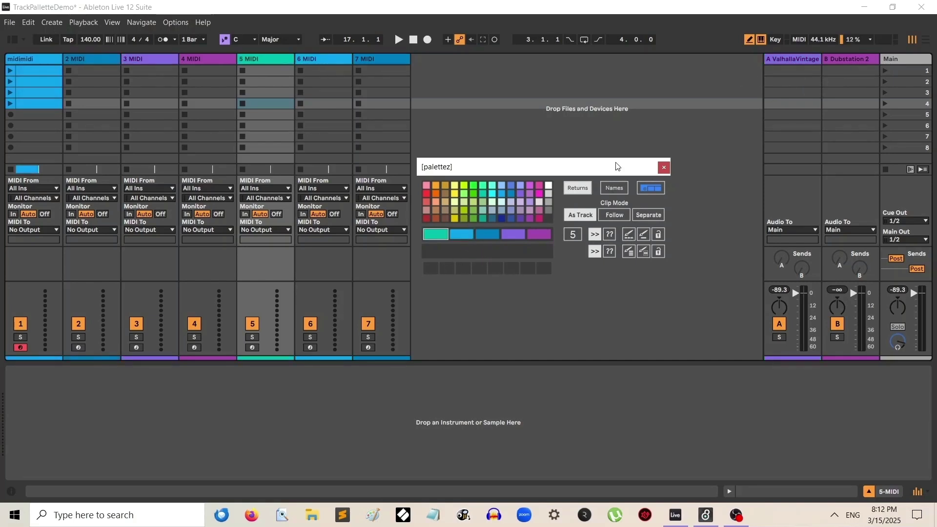
left_click(630, 238)
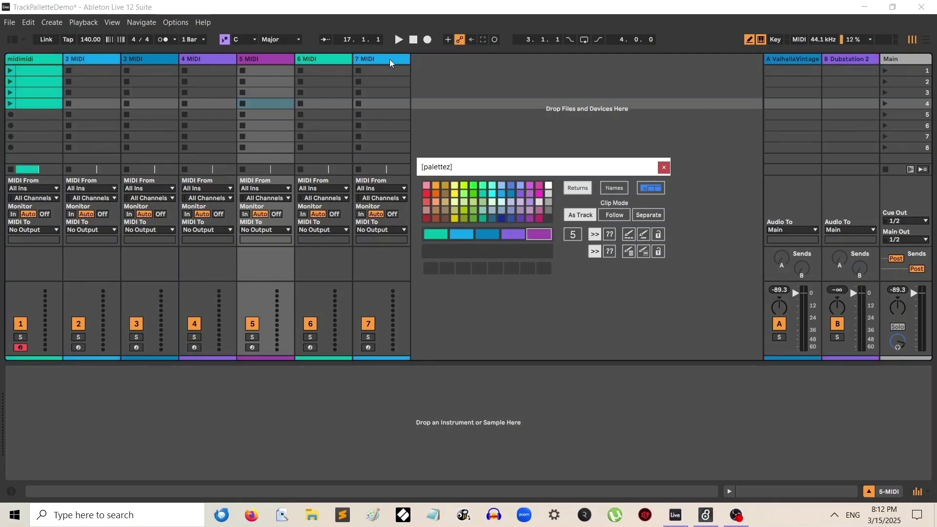
left_click(789, 61)
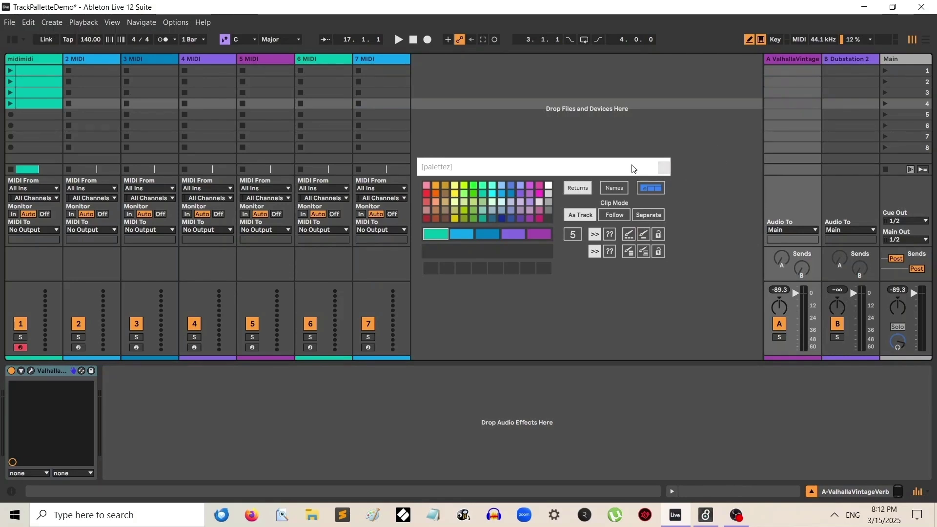
- Group the 6 MIDI and 7 MIDI tracks
left_click(651, 190)
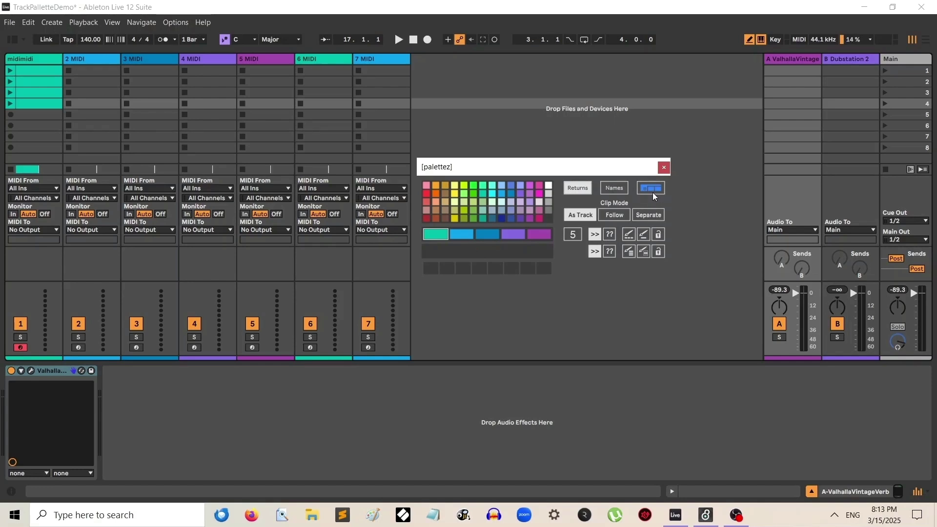
left_click(326, 60)
left_click(396, 60)
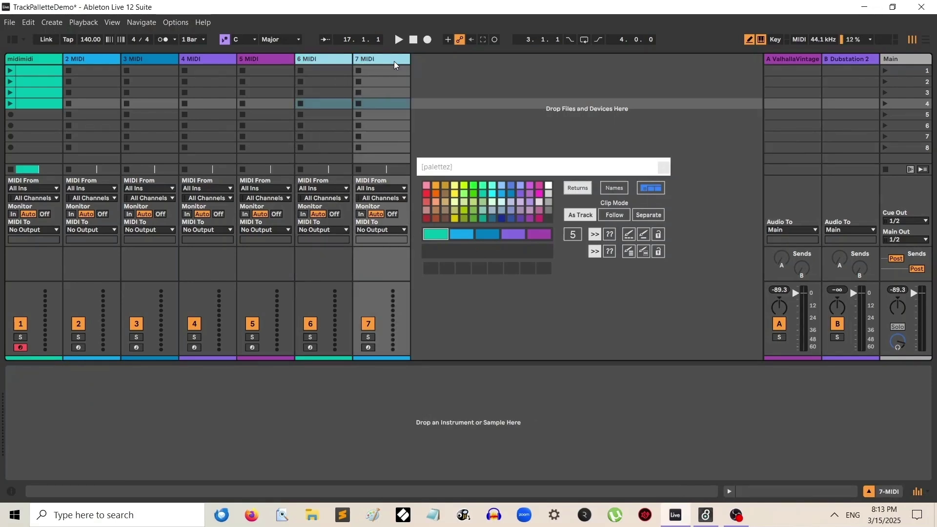
key("ctrl+g")
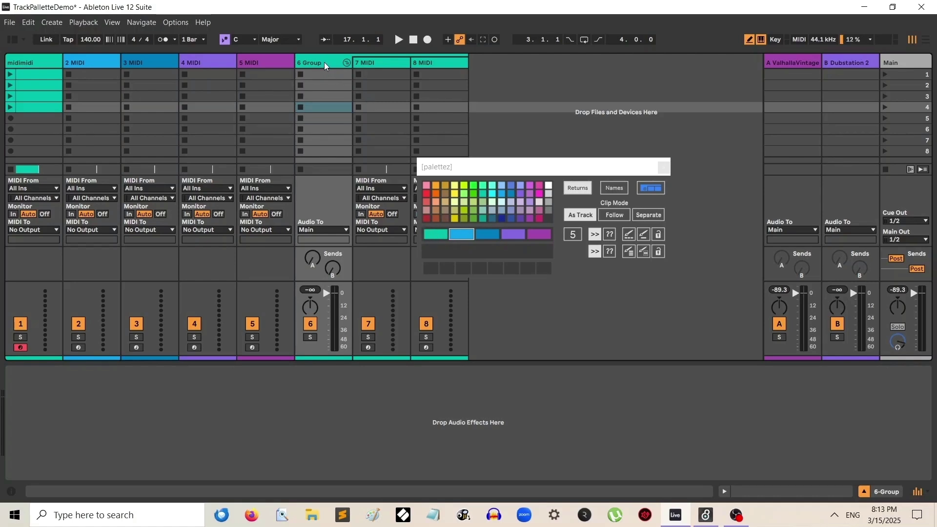
- Recolor all tracks, the new group and the returns from the track palette three times
left_click(629, 236)
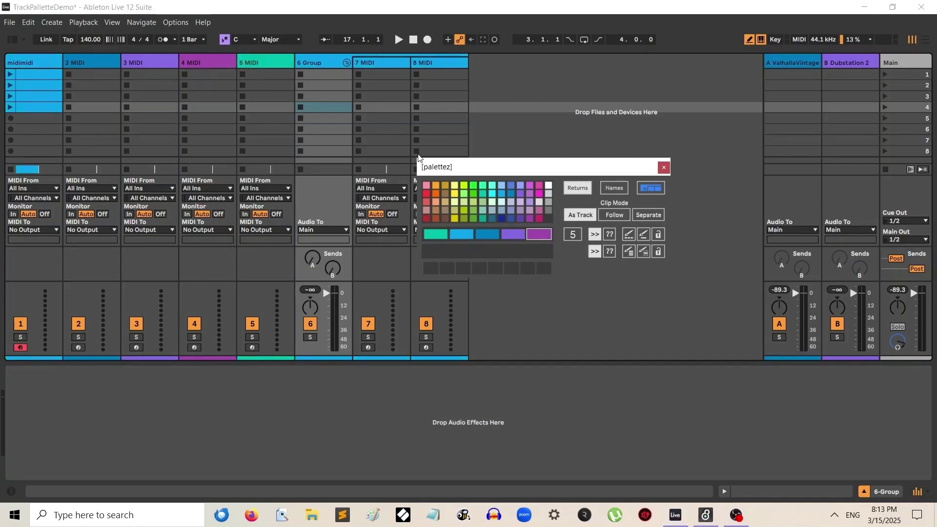
left_click(629, 237)
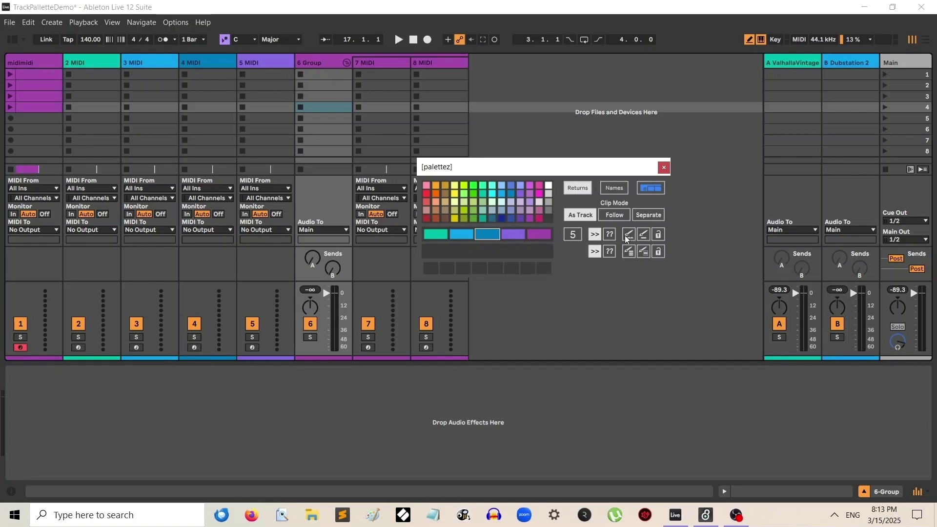
left_click(629, 236)
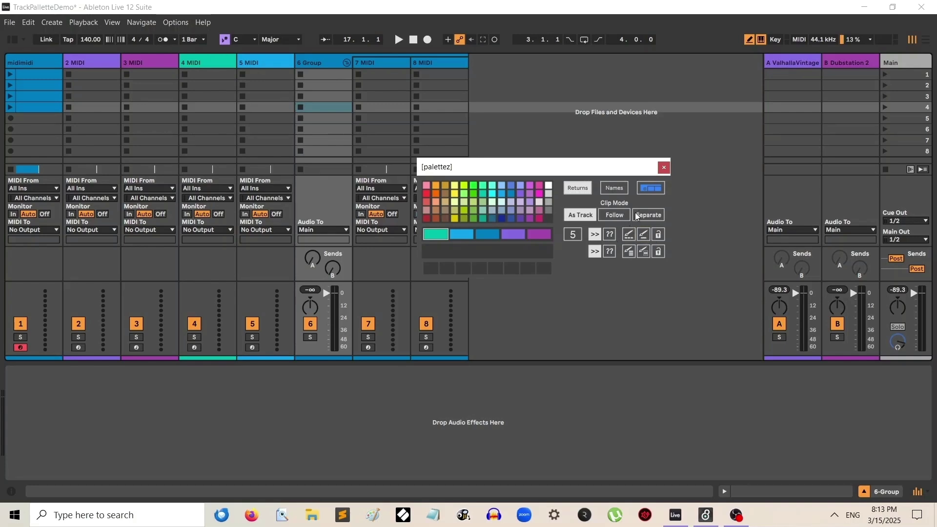
- Recolor only the 8 MIDI track teal, and recolor the 6 Group track with its members light blue
left_click(442, 66)
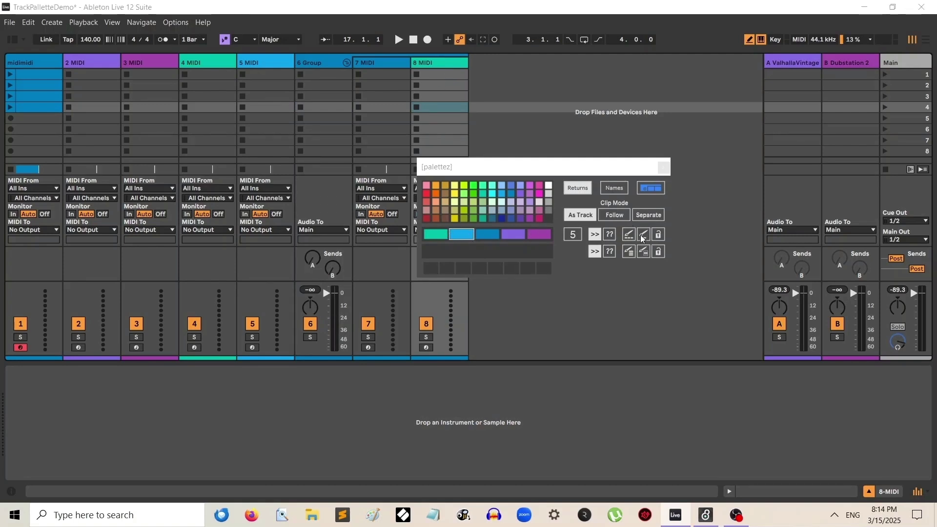
left_click(642, 236)
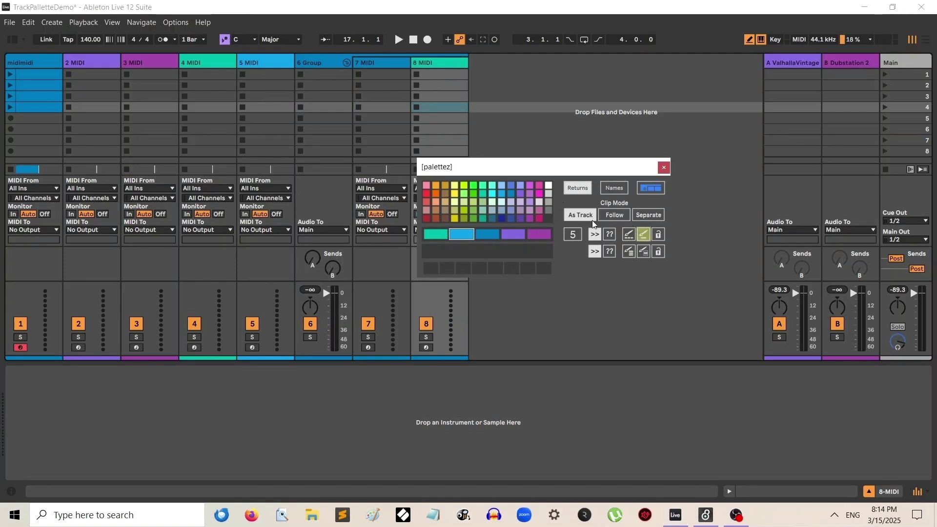
left_click(314, 60)
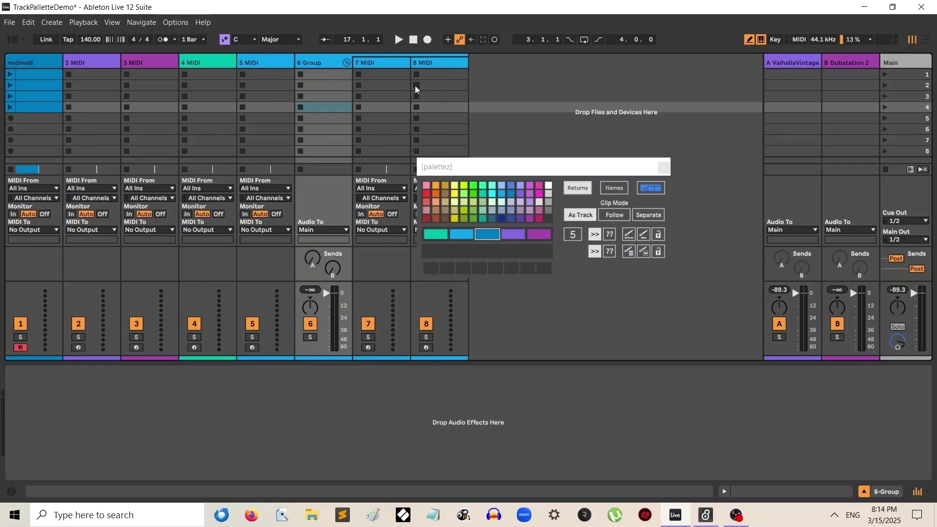
- Enable name-based coloring and define the first name slot as brown for tracks named "bass"
left_click(617, 192)
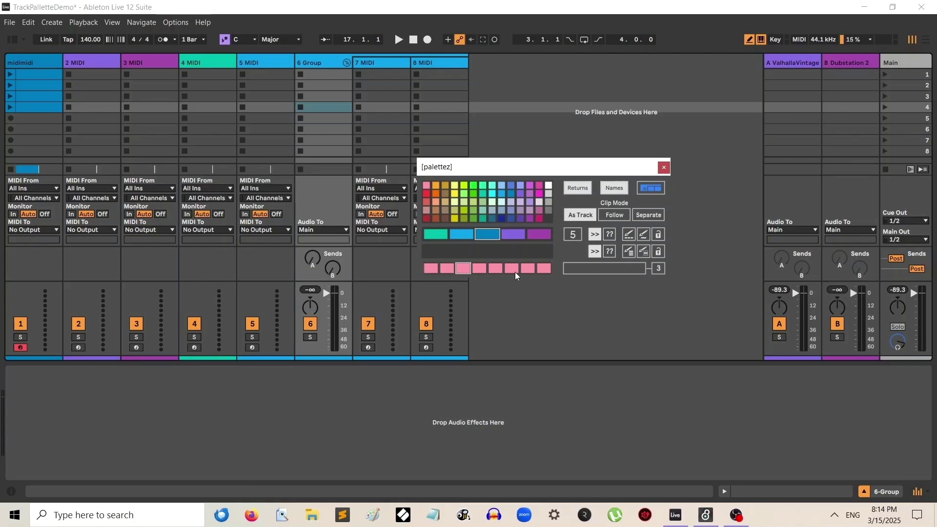
left_click(491, 269)
left_click(431, 269)
left_click(432, 267)
type("bass")
- Rename the 4 MIDI track to "bass" so that it takes the name slot's color
left_click(200, 66)
right_click(204, 64)
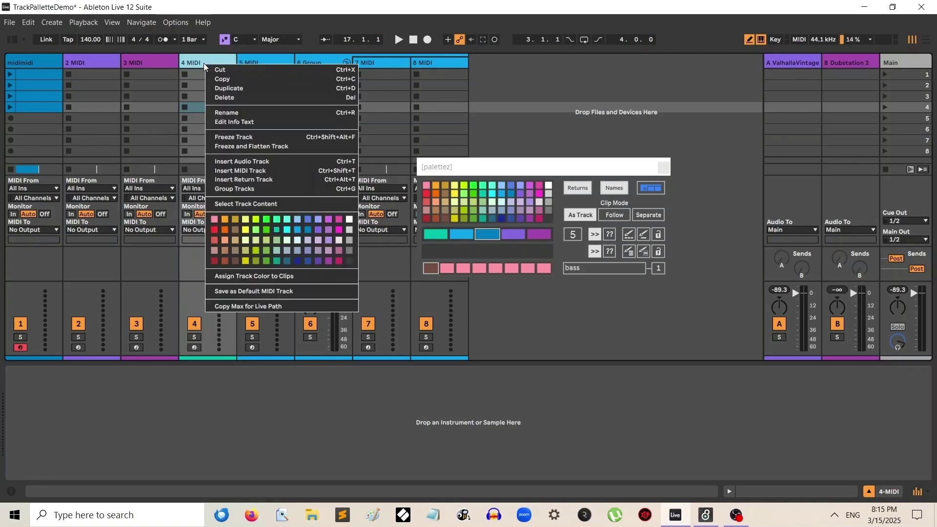
left_click(255, 112)
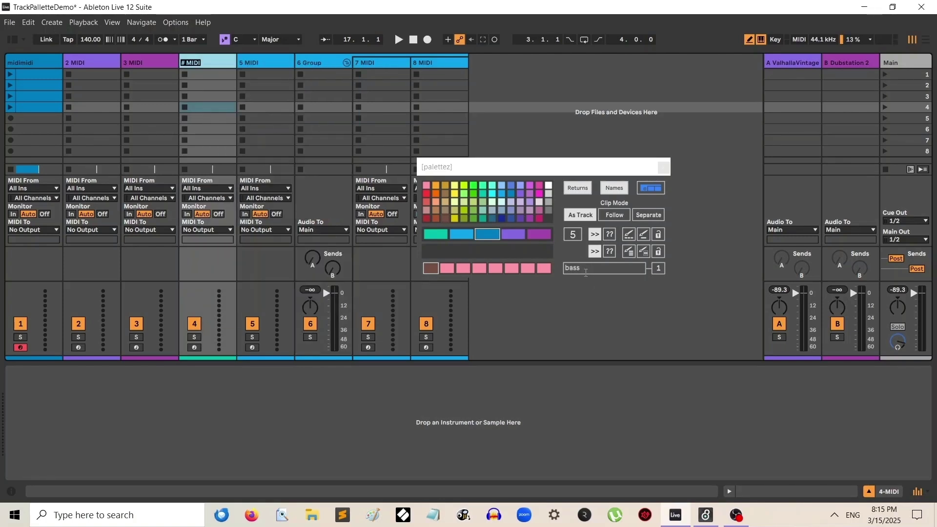
type("bass")
key("Return")
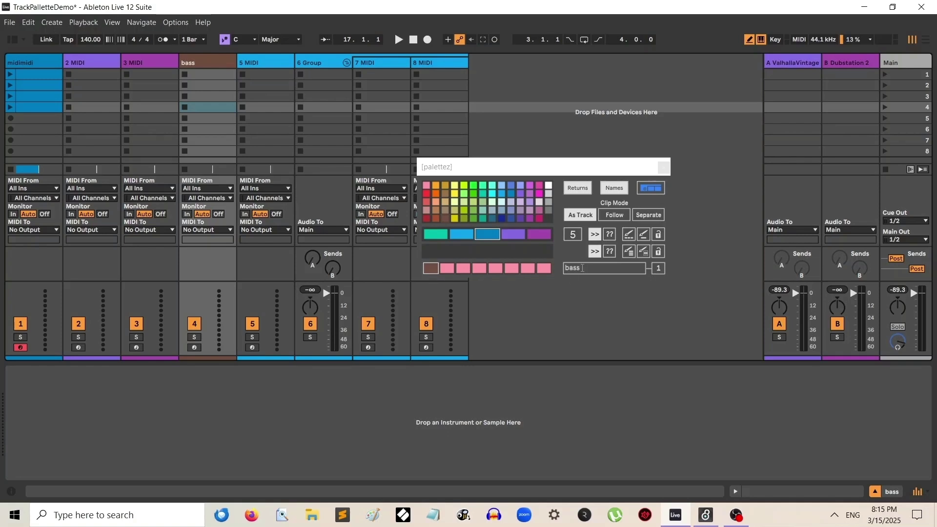
- Rename the 3 MIDI track to "Bass gnjefjaef" to test partial name matching
left_click(147, 65)
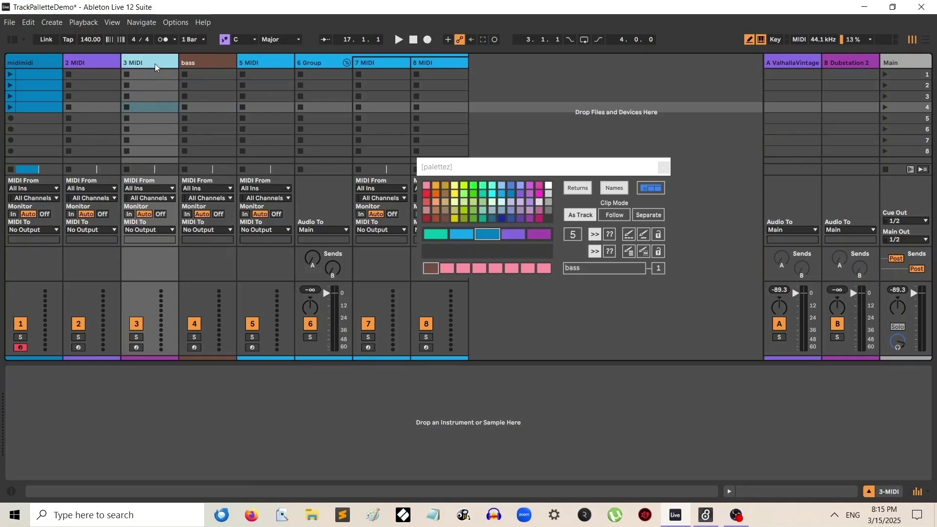
right_click(155, 63)
left_click(201, 113)
type("Bass gnjefjaef")
key("Return")
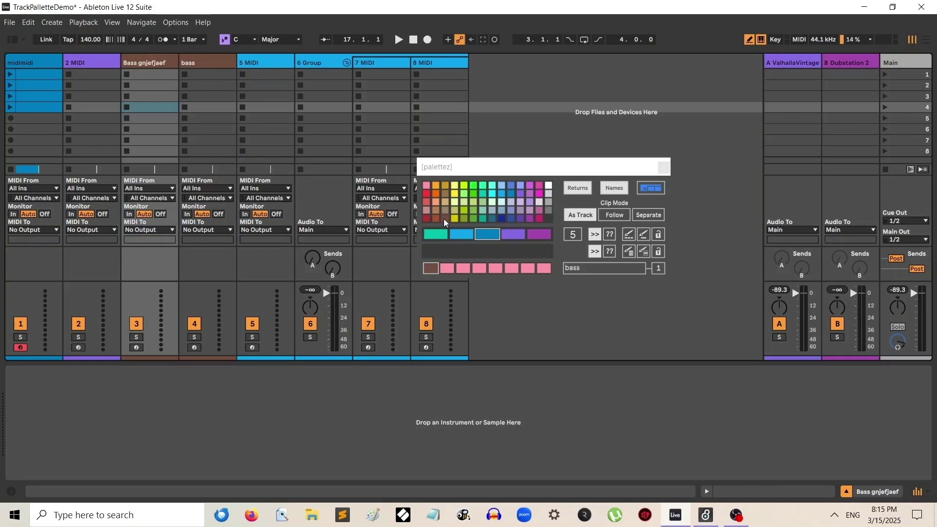
- Change the bass name slot's color to olive green and shift the palette window slightly upward
left_click_drag(463, 218, 429, 268)
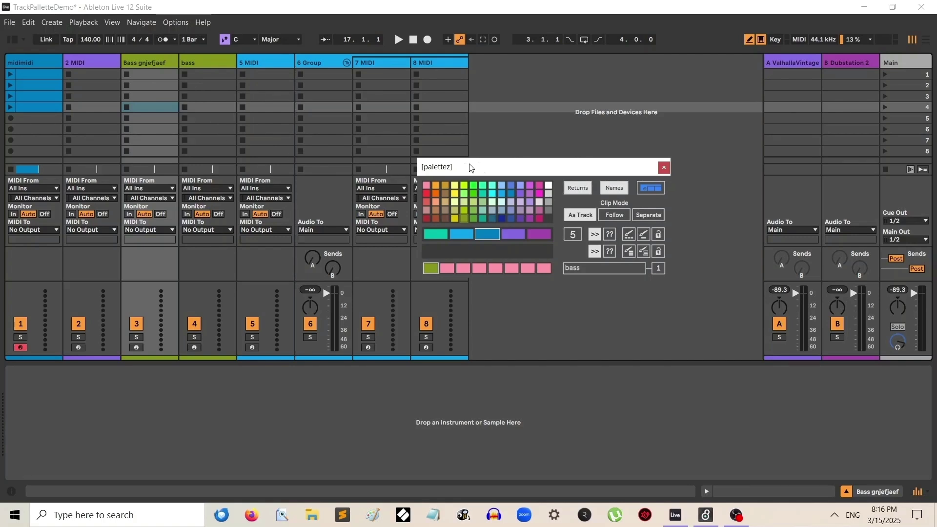
left_click_drag(514, 164, 511, 142)
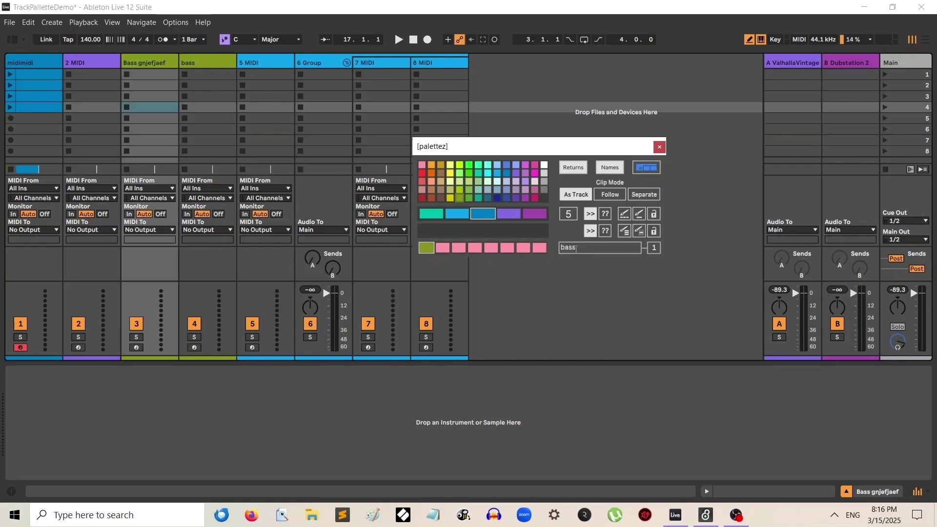
- Clear the name "bass" from the first name slot and recolor all tracks from the track palette
left_click_drag(581, 247, 554, 246)
key("BackSpace")
left_click(626, 218)
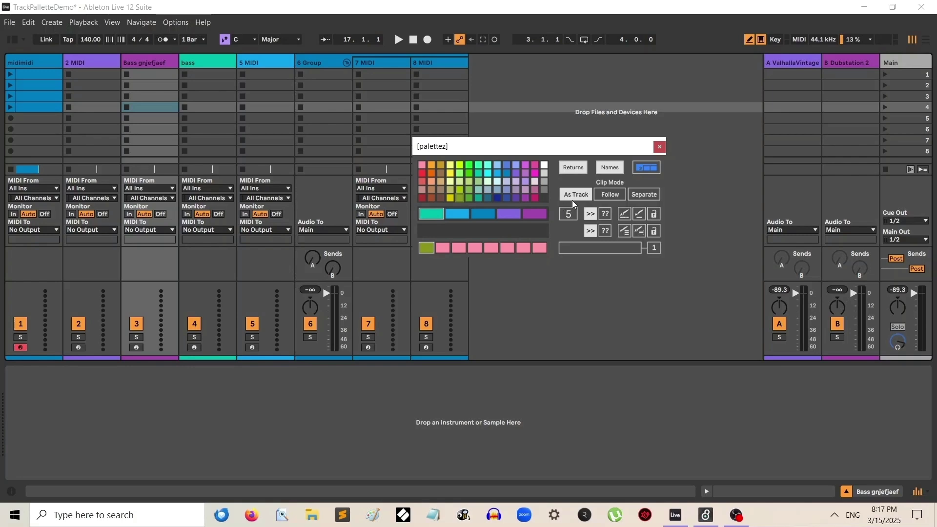
- Switch the clip mode to Separate and recolor all tracks without their clips
left_click(647, 195)
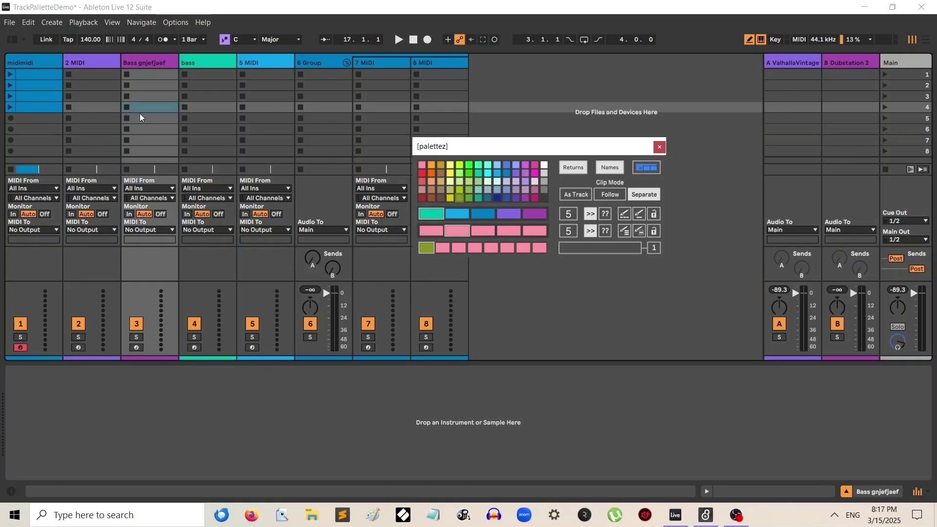
left_click(626, 217)
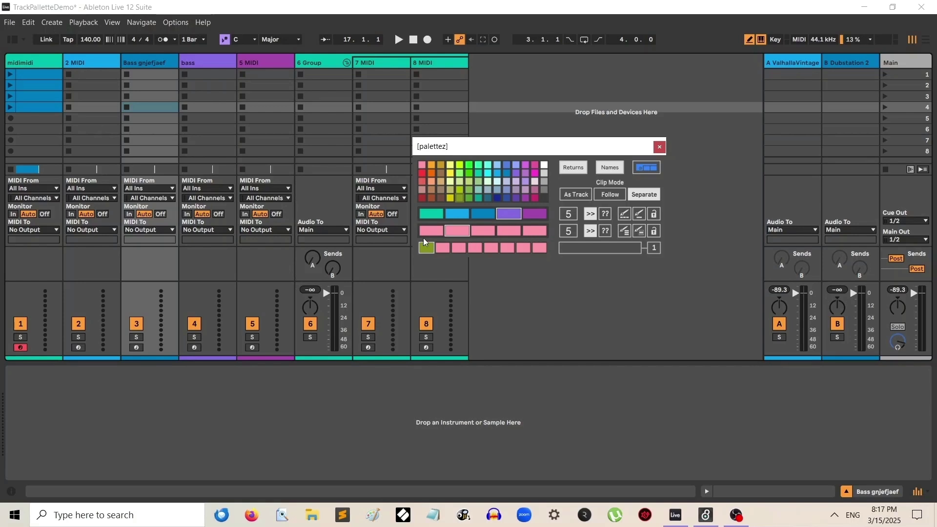
- Fill the five-color clip palette with muted teal, blue, periwinkle, mauve and pink, and color all clips from it
left_click(479, 190)
left_click_drag(434, 228, 434, 215)
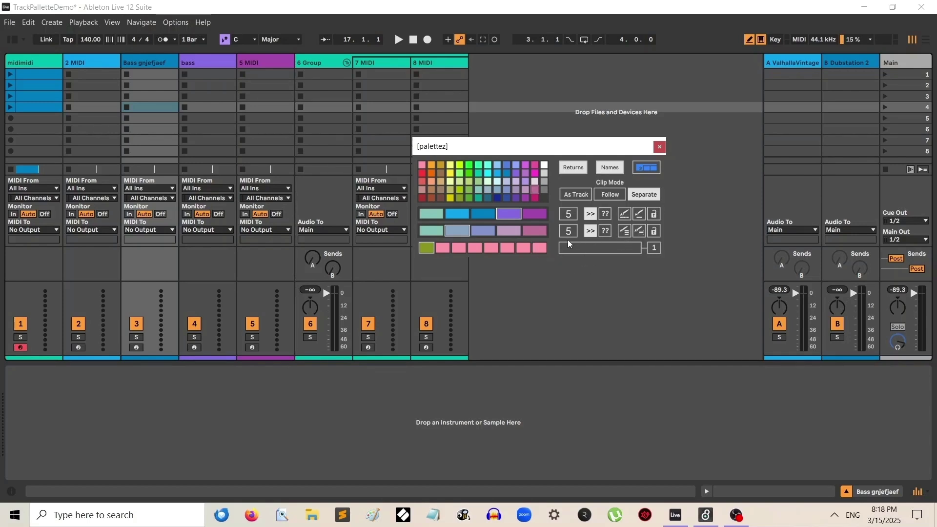
mouse_move(568, 231)
left_mouse_down()
mouse_move(568, 219)
mouse_move(569, 236)
left_mouse_up()
left_click(626, 233)
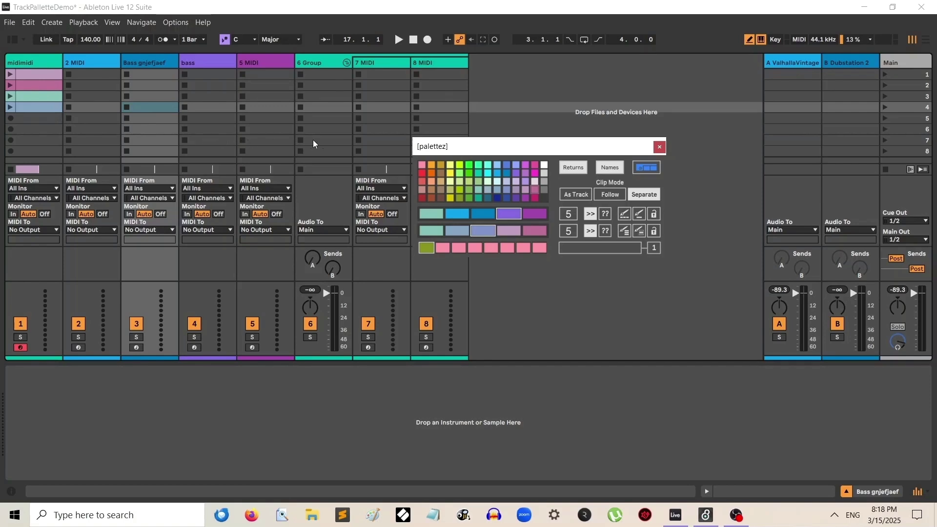
- Recolor only the second clip of the midimidi track with the clip palette's periwinkle
left_click(639, 231)
left_click(32, 82)
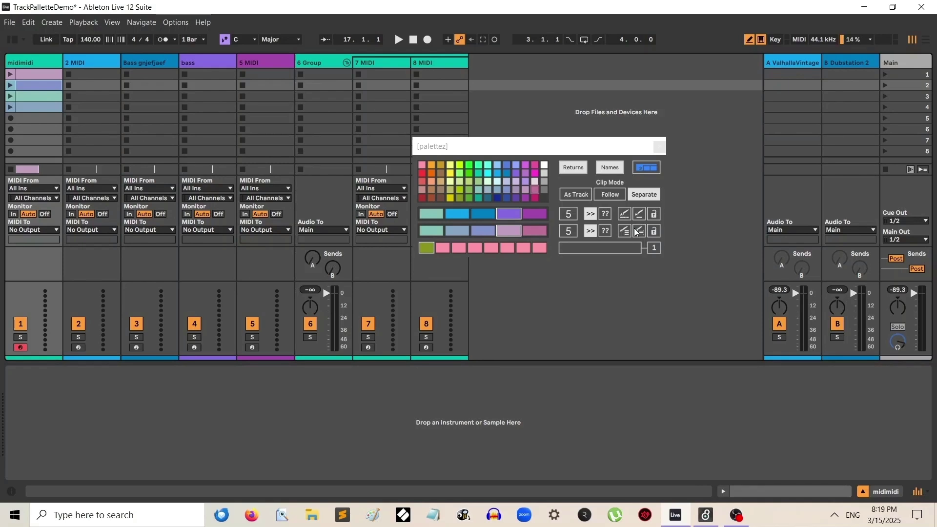
- Recolor all clips from the clip palette in Arrangement View and return to Session View
left_click(926, 41)
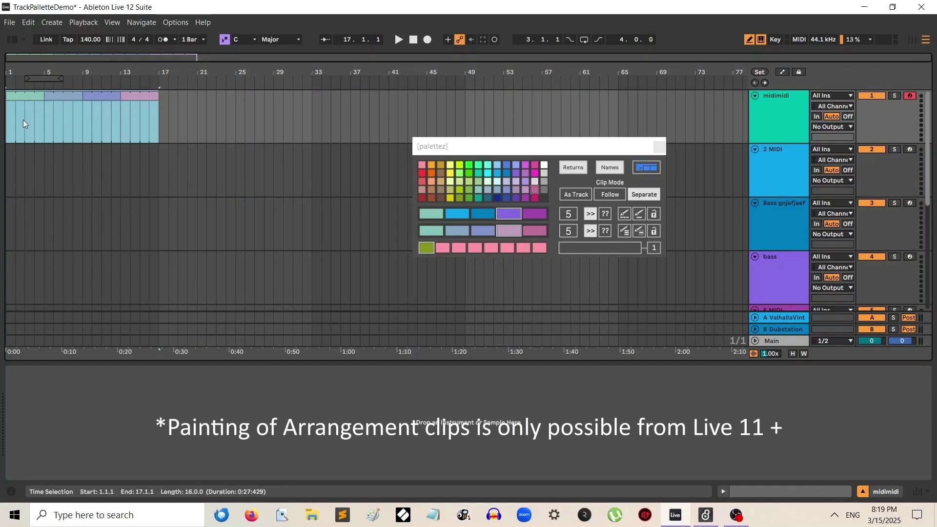
left_click(622, 231)
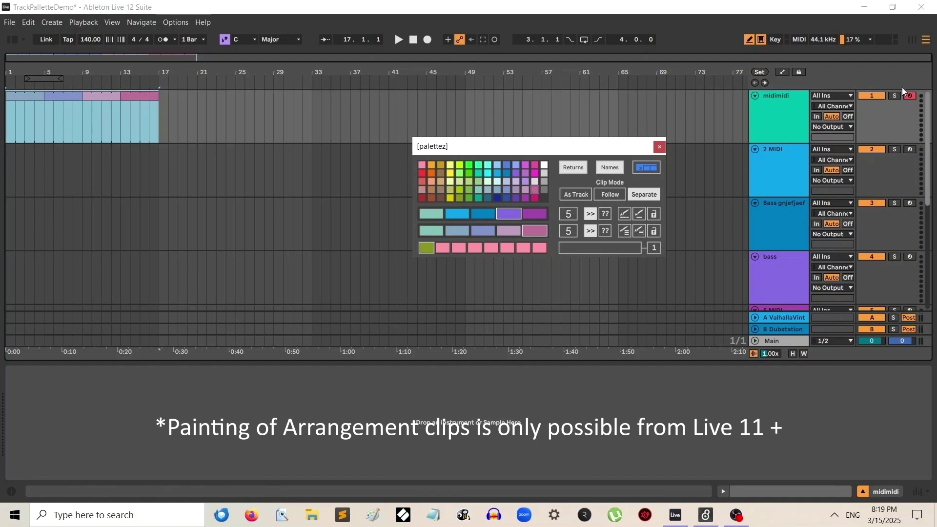
left_click(913, 40)
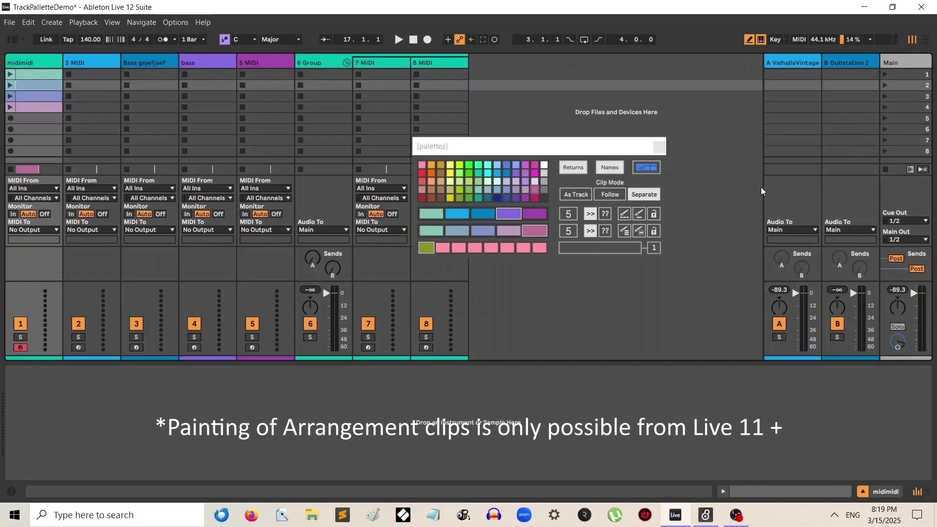
- Switch the clip mode to Follow, set the first clip color to darker teal, and recolor all clips
left_click(613, 194)
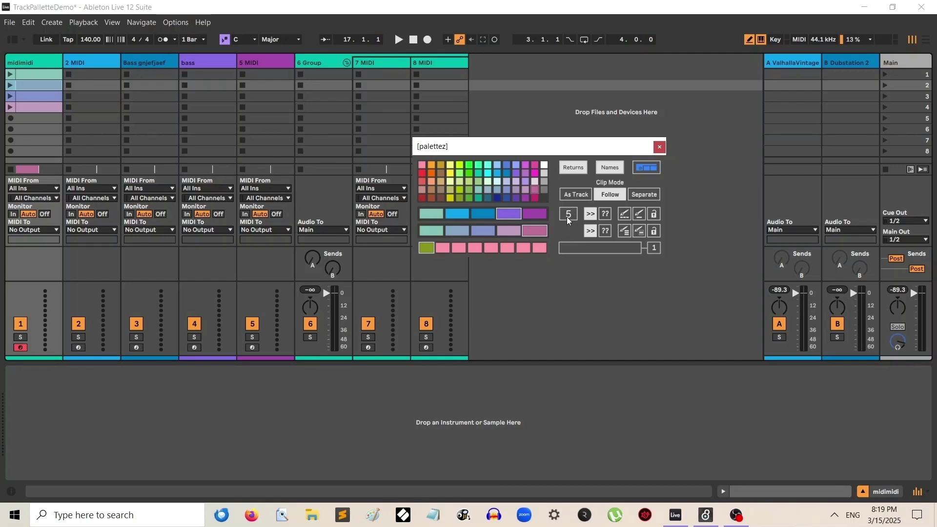
mouse_move(567, 214)
left_mouse_down()
mouse_move(567, 201)
mouse_move(567, 215)
left_mouse_up()
left_click(478, 198)
left_click(625, 232)
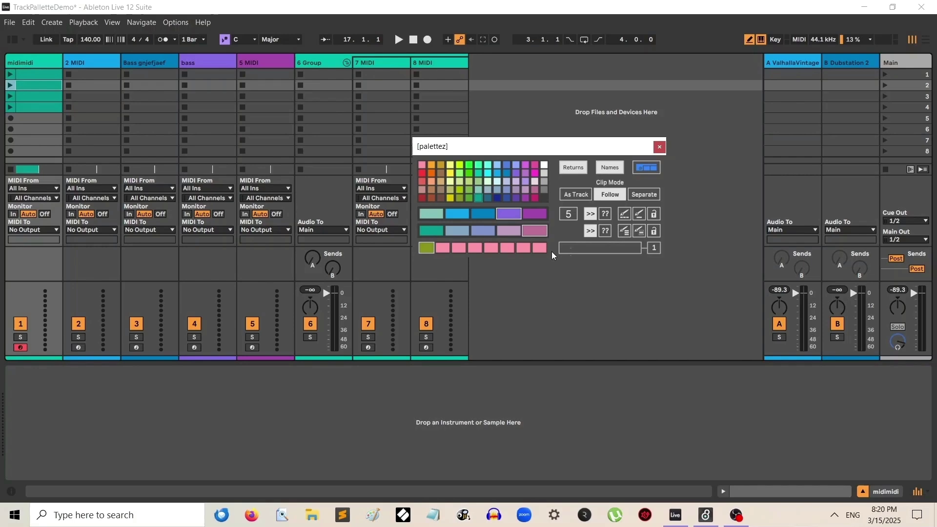
- Create empty MIDI clips in scenes 2 and 3 across the 2 MIDI, Bass gnjefjaef, bass, 5, 7 and 8 MIDI tracks
double_click(105, 96)
double_click(156, 88)
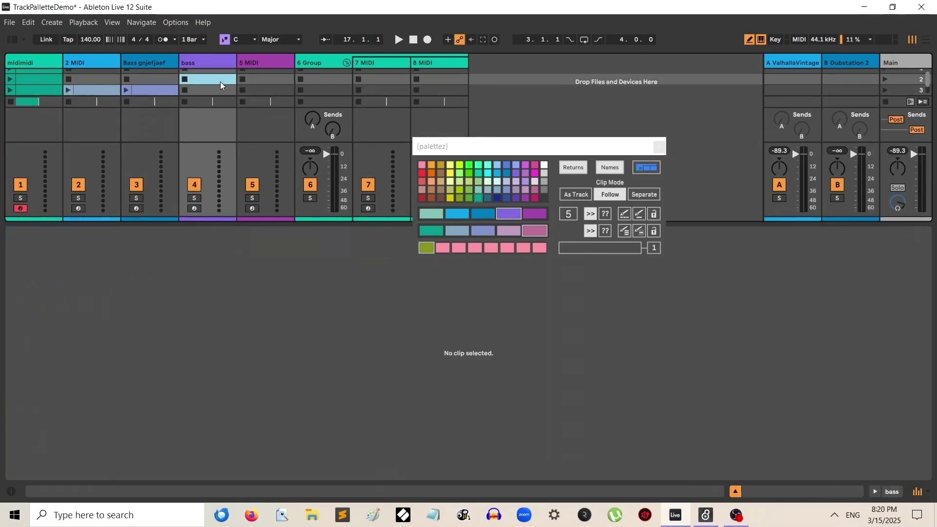
double_click(221, 80)
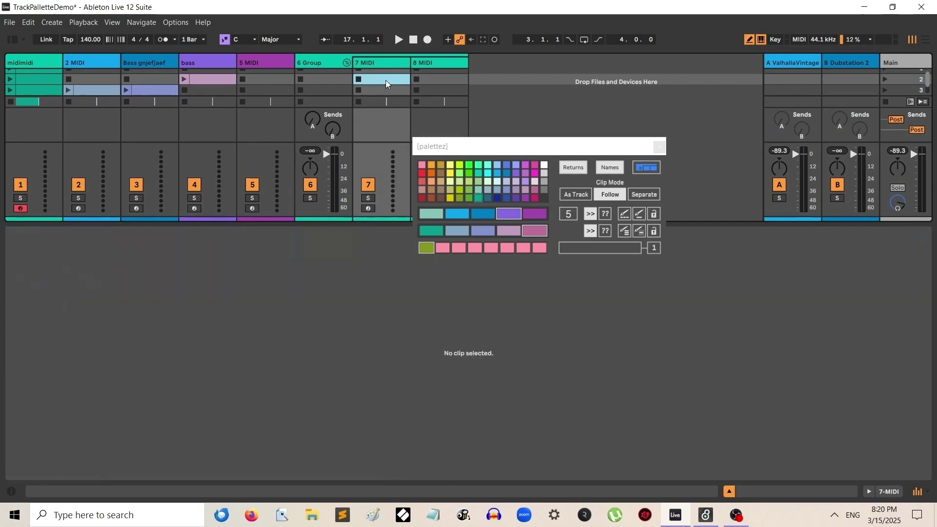
double_click(386, 80)
double_click(444, 89)
double_click(270, 79)
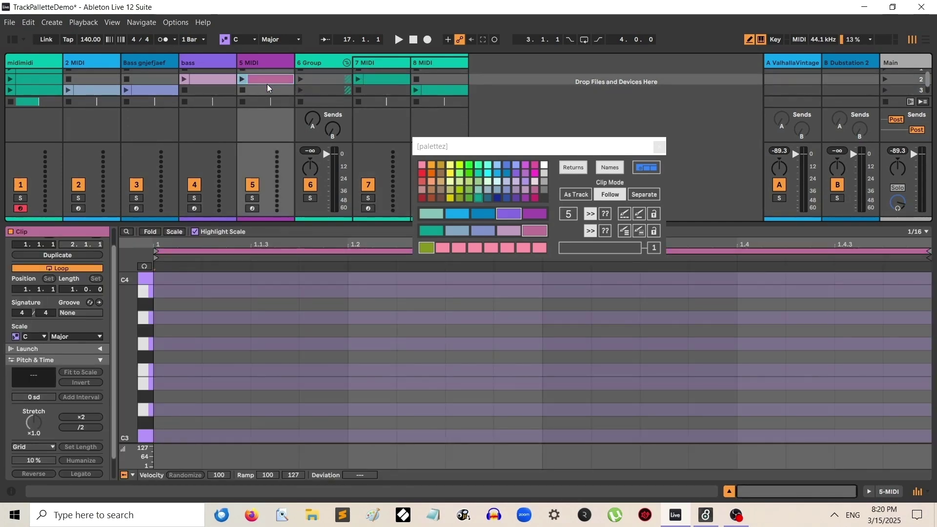
left_click(268, 90)
double_click(268, 90)
double_click(216, 88)
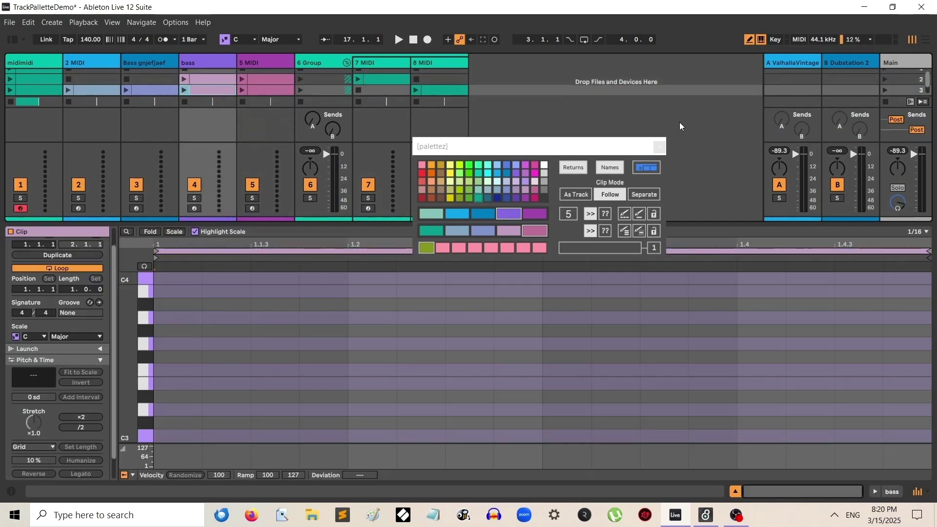
- Reapply the clip colors in Follow mode and recolor all tracks together with their clips
left_click(268, 64)
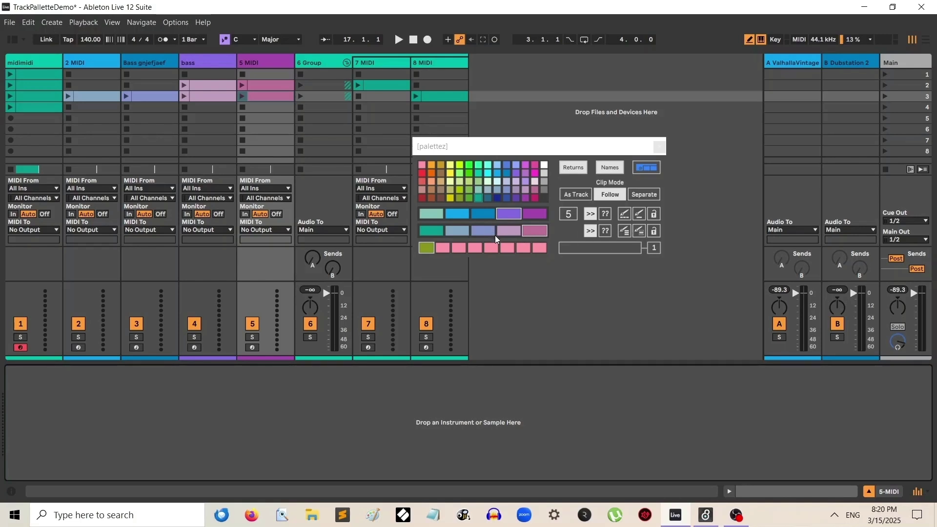
left_click(625, 233)
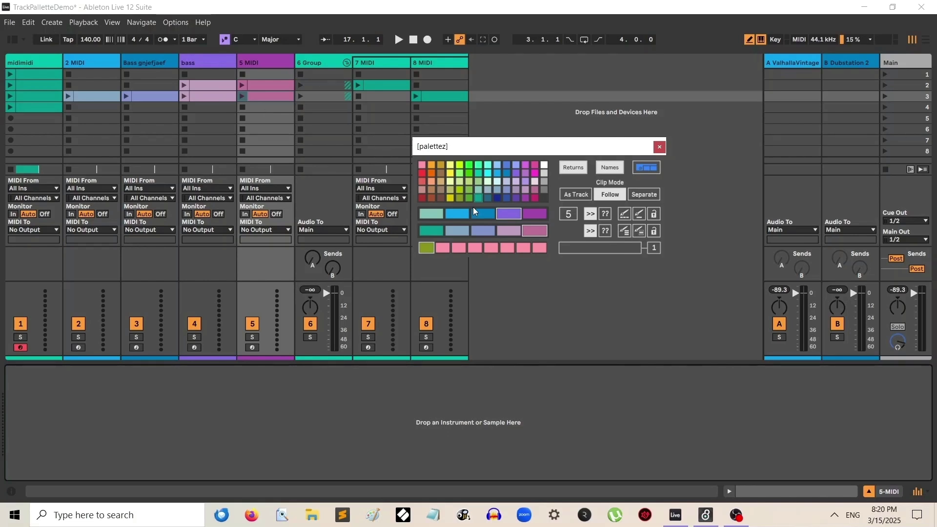
left_click(627, 218)
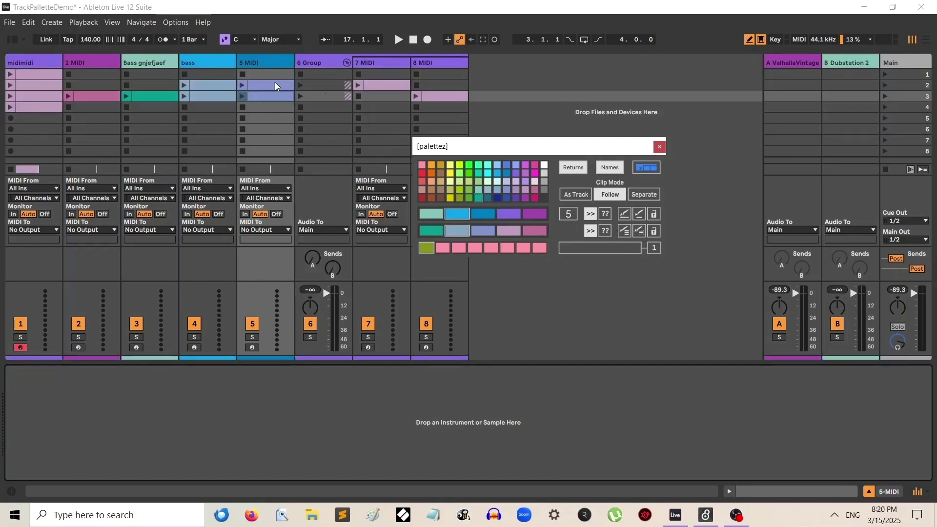
- Recolor all tracks with their clips twice more in Follow mode, and assign the name "bass" to the first, olive name color
left_click(627, 217)
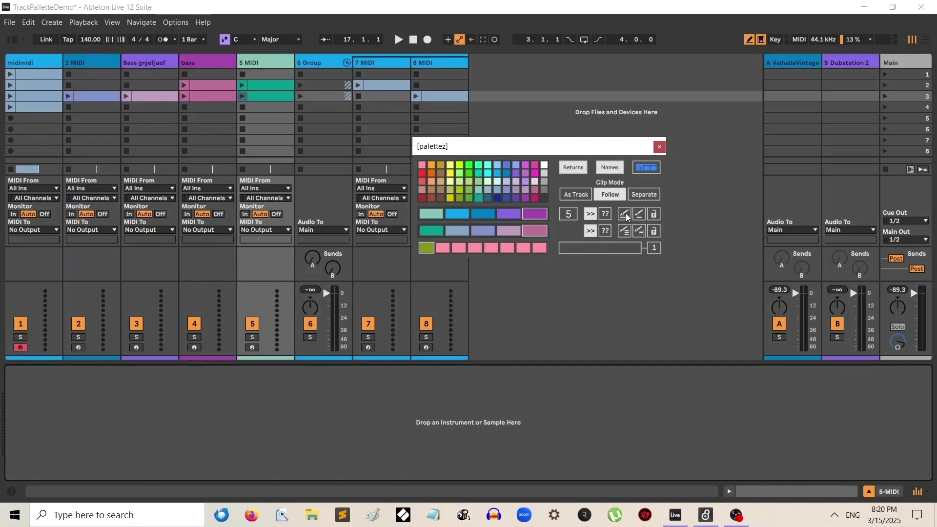
left_click(627, 217)
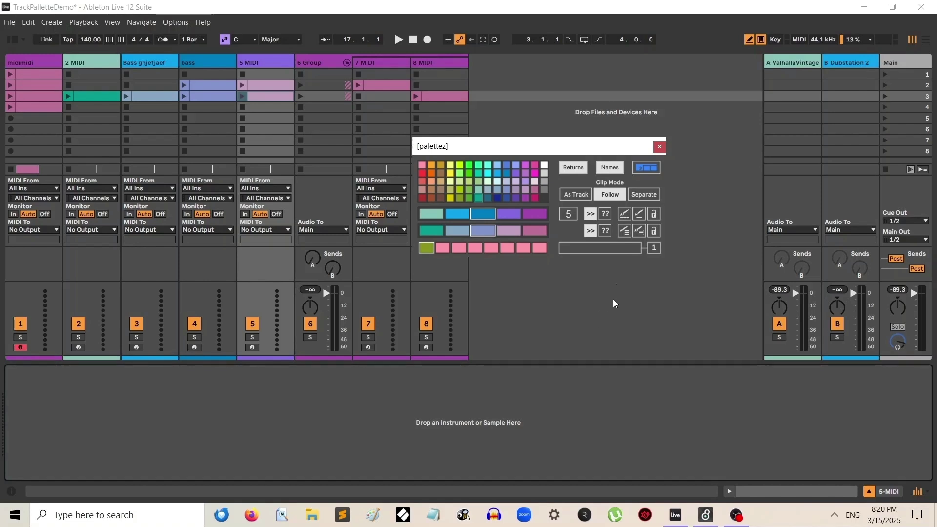
left_click(599, 248)
type("bass")
key("Return")
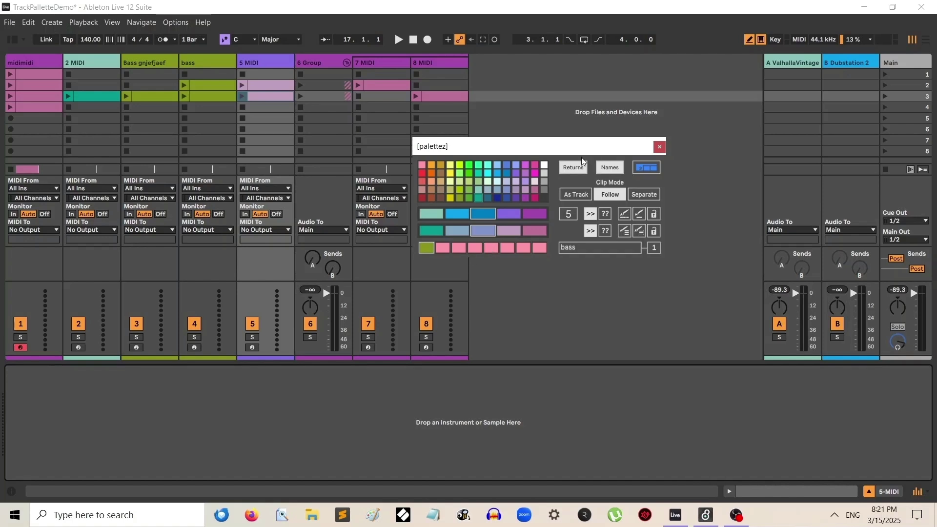
- Turn off name-based coloring and reposition the palettez window clear of the tracks
left_click_drag(616, 147, 623, 138)
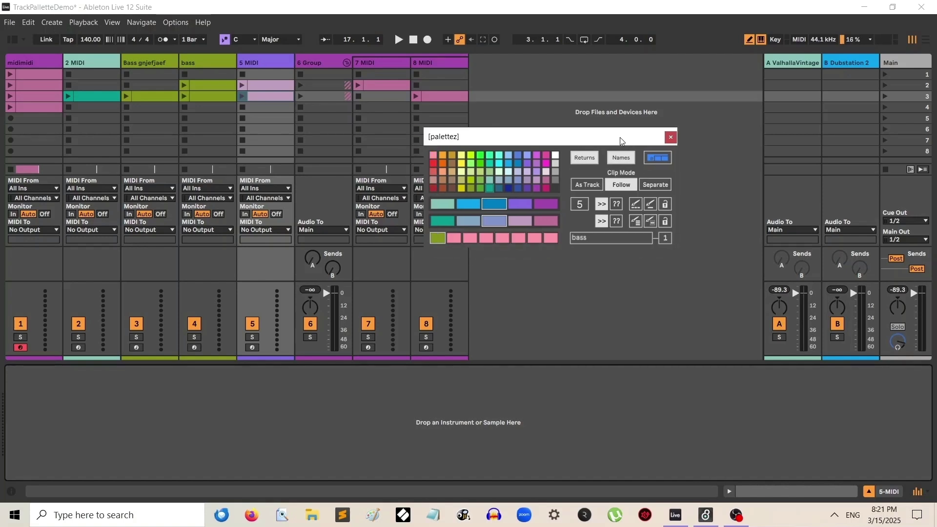
left_click(621, 157)
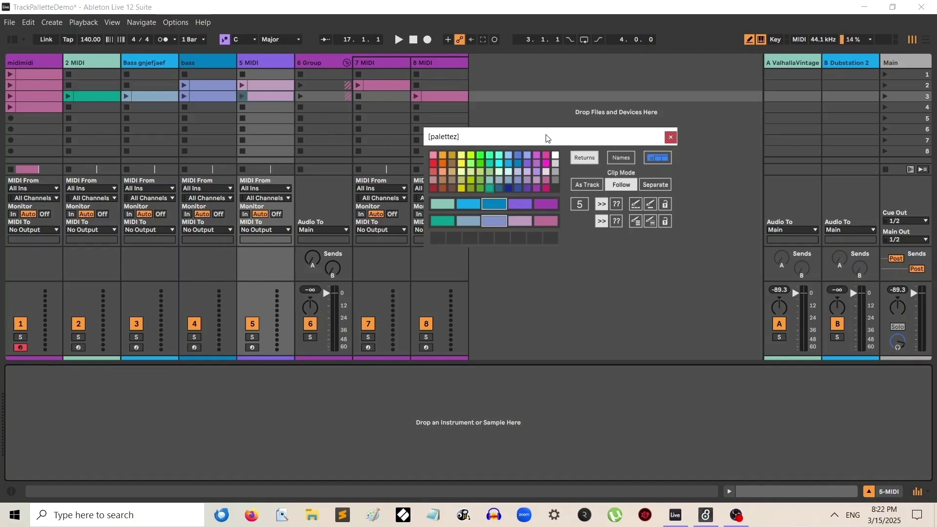
left_click_drag(548, 139, 578, 174)
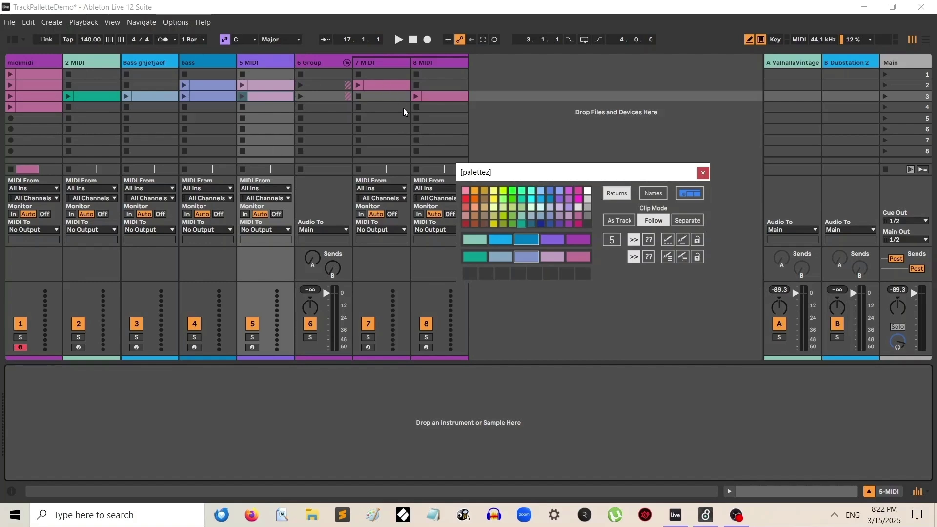
left_click_drag(581, 173, 598, 170)
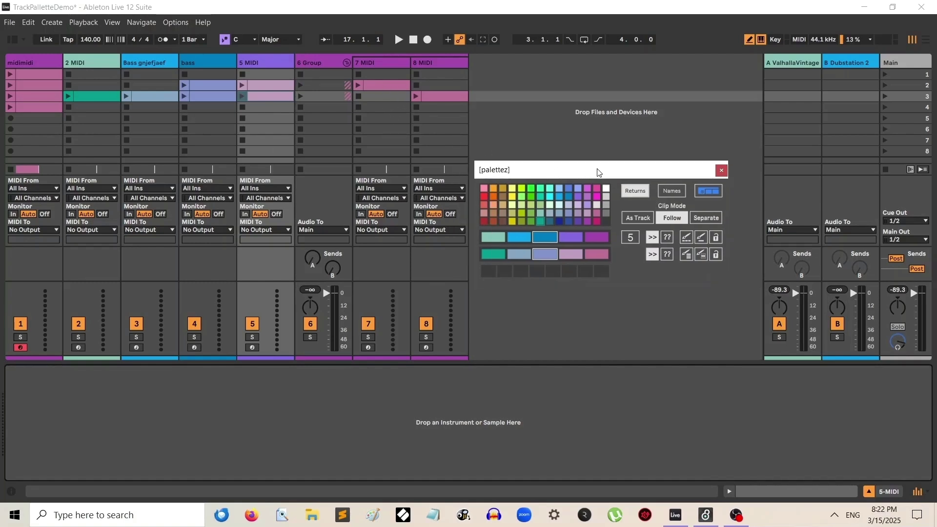